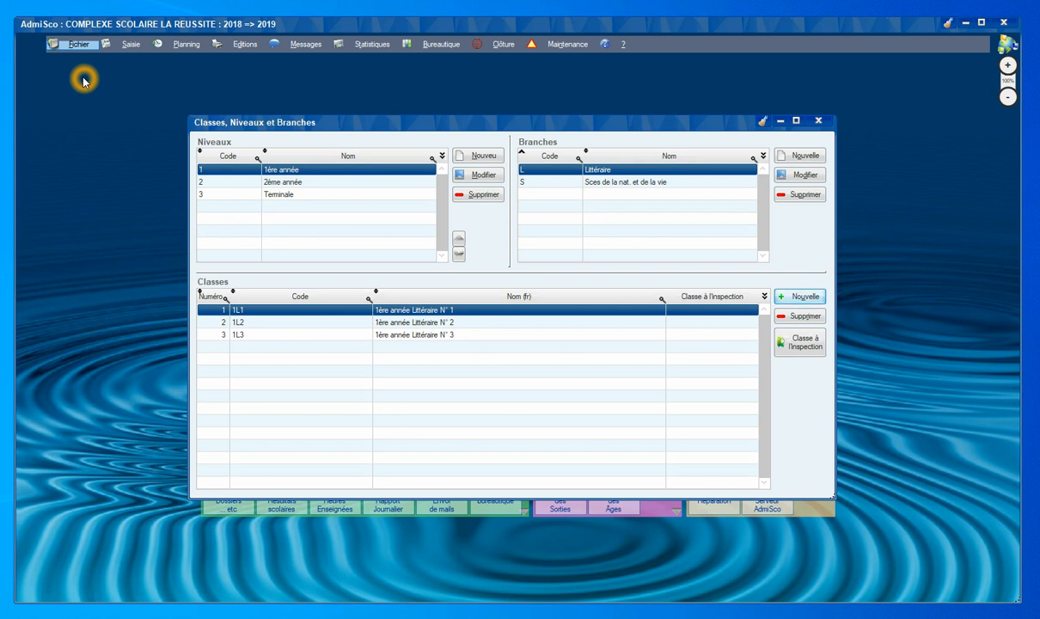
Show the 2ème année science classes, add and delete test classes, then close the window.
click(207, 182)
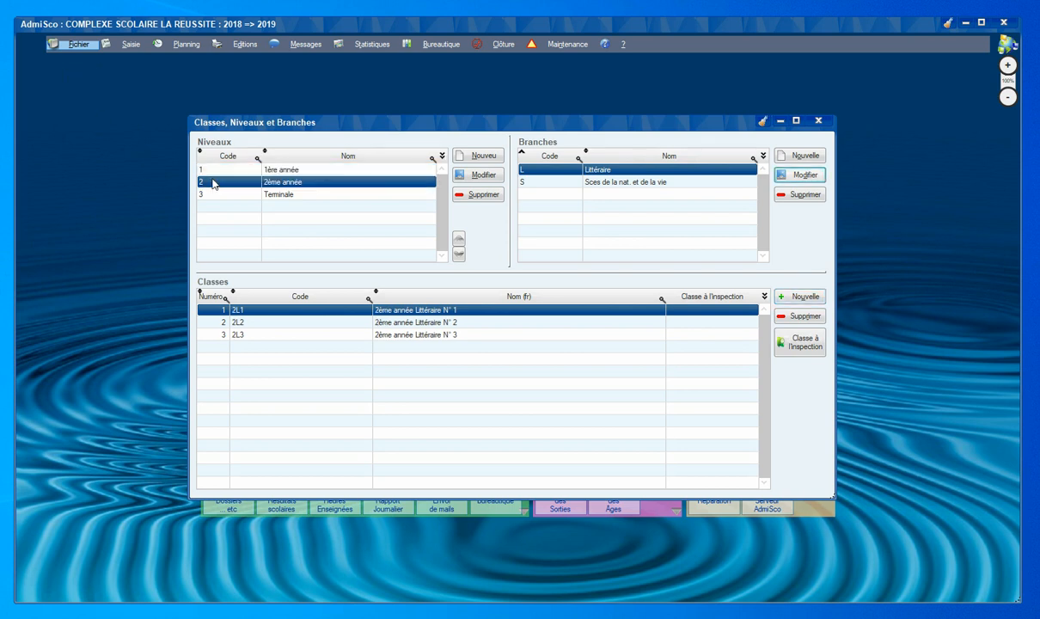
click(525, 183)
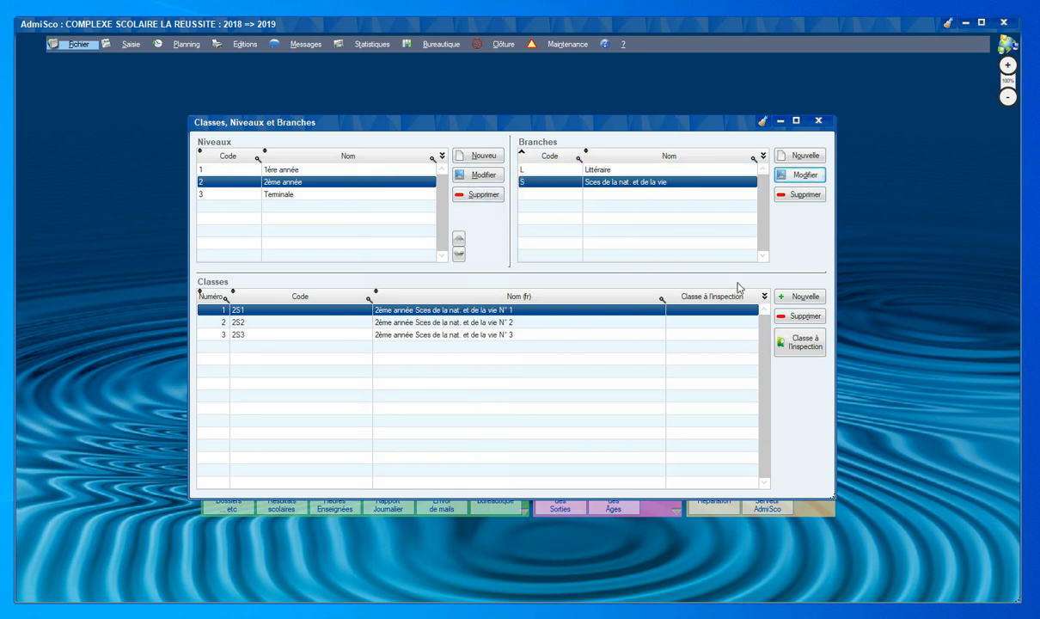
click(797, 300)
click(797, 300)
click(797, 299)
click(795, 317)
click(795, 317)
click(795, 317)
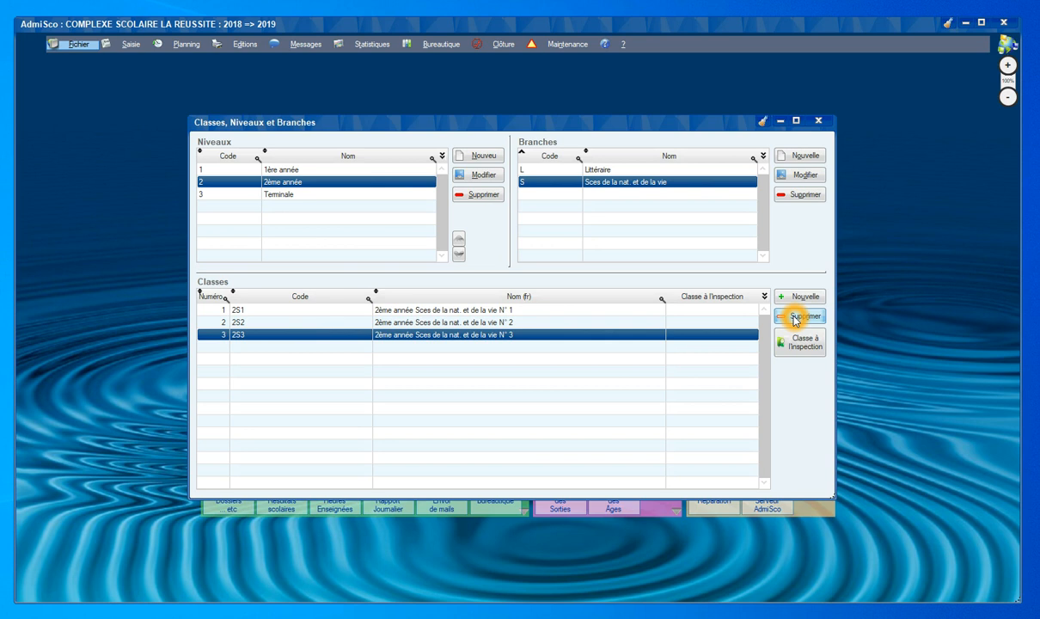
click(817, 120)
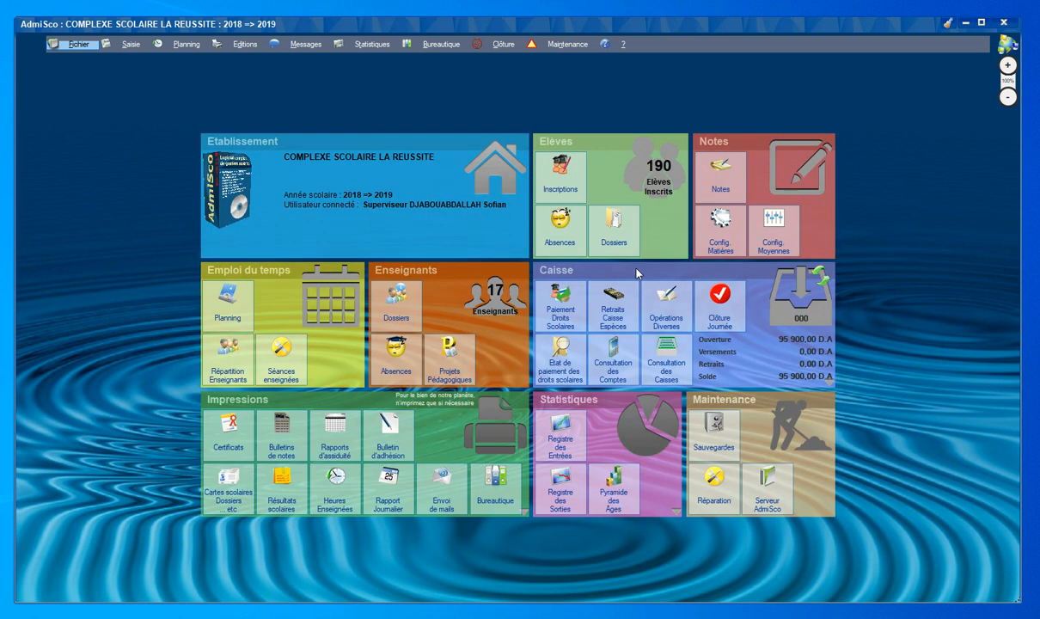
click(80, 46)
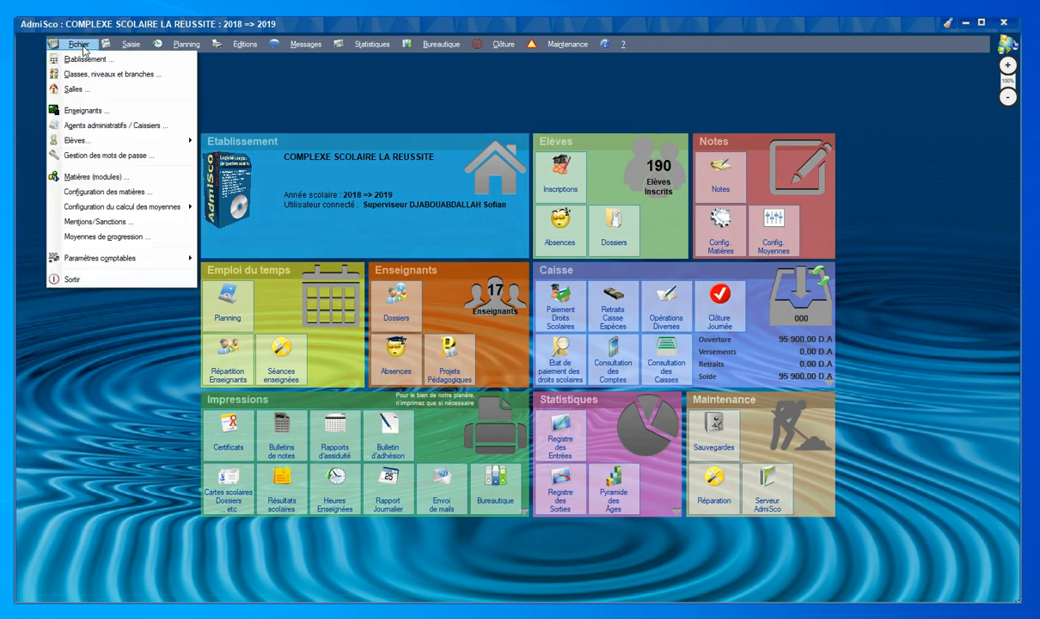
click(86, 177)
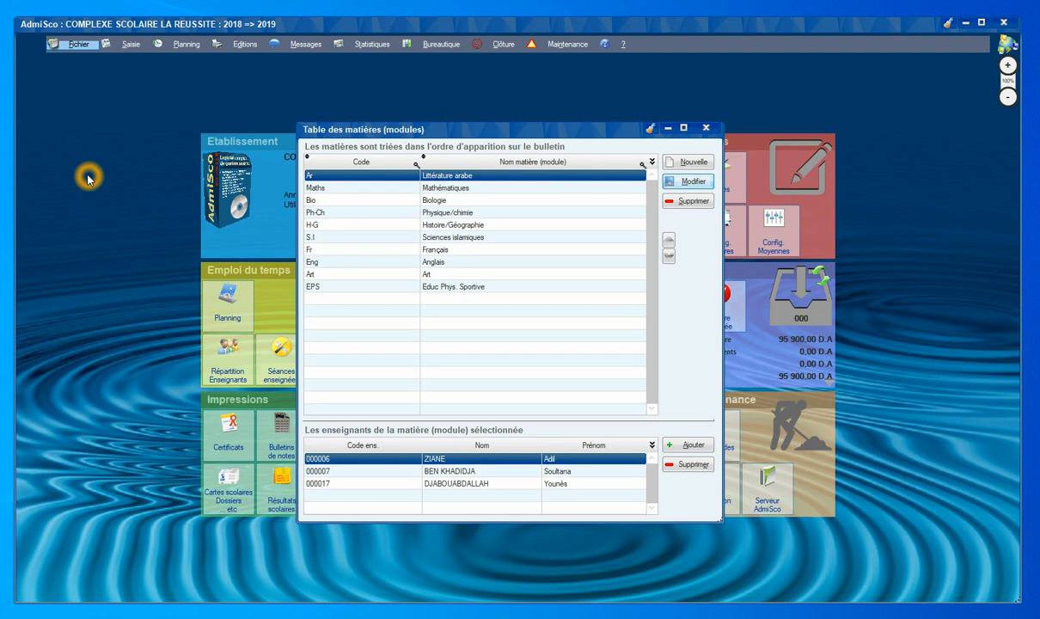
click(376, 186)
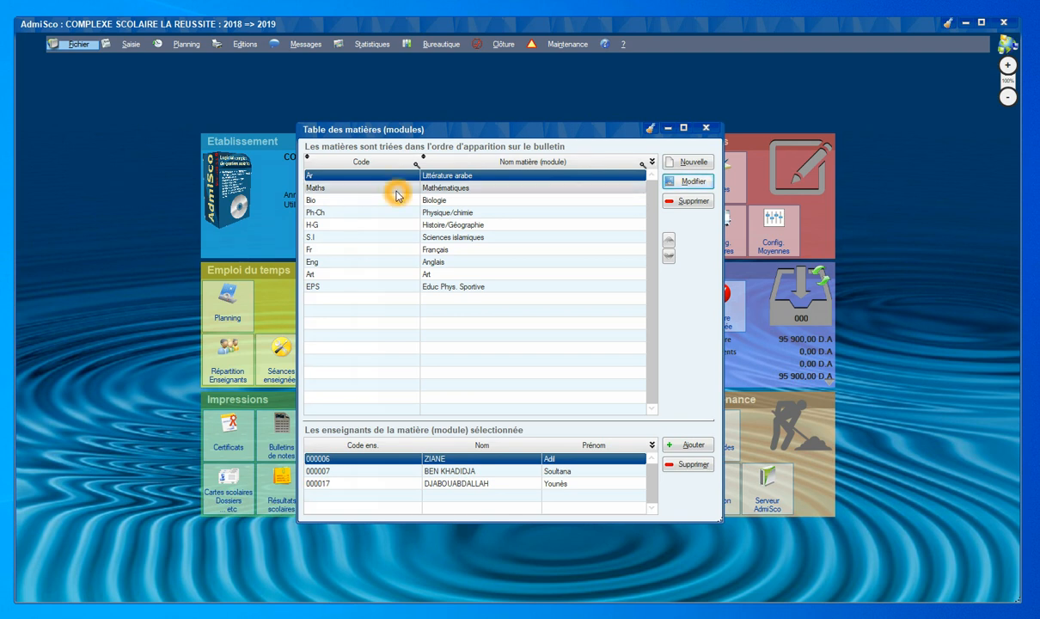
click(673, 181)
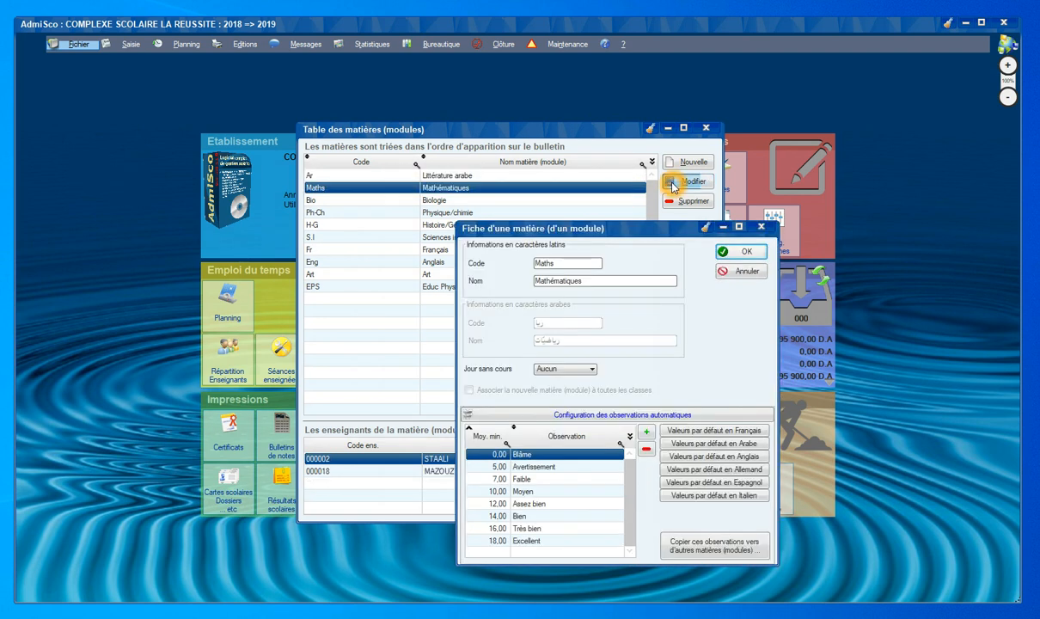
click(726, 252)
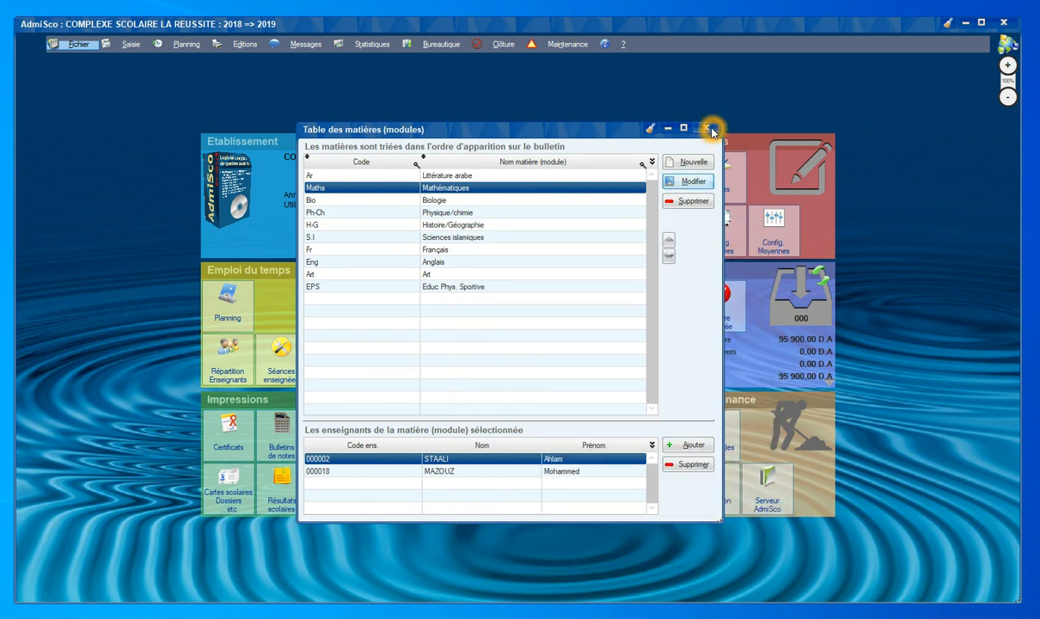
click(706, 127)
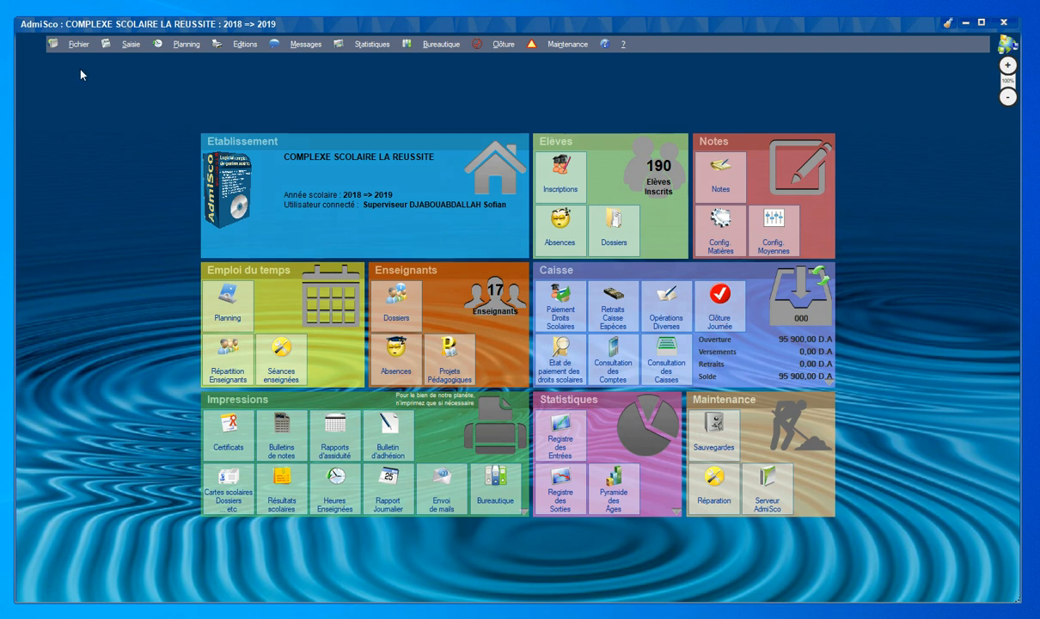
click(79, 44)
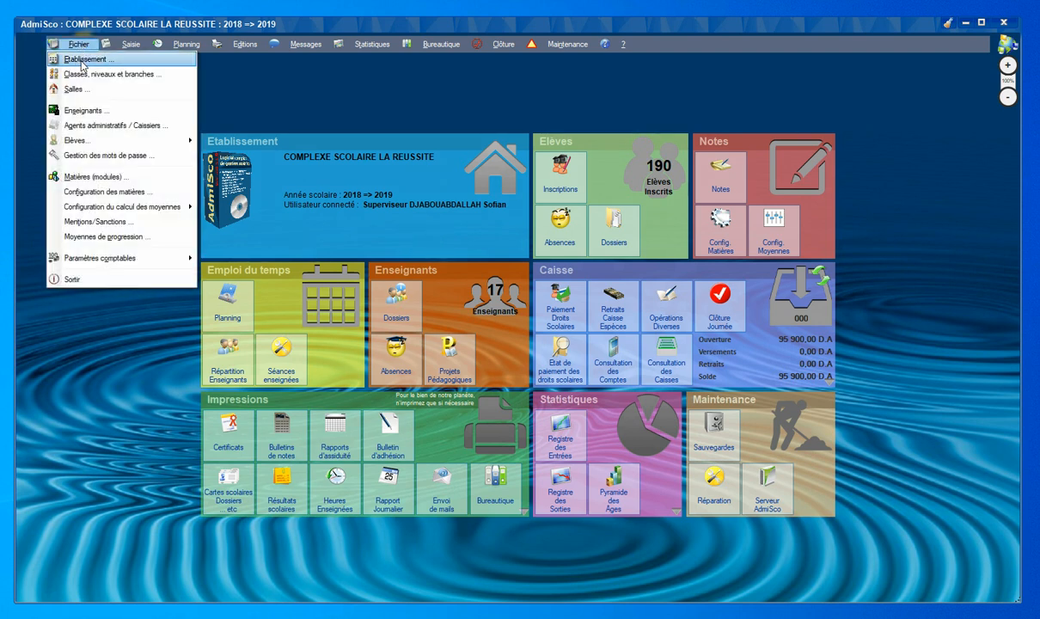
click(82, 116)
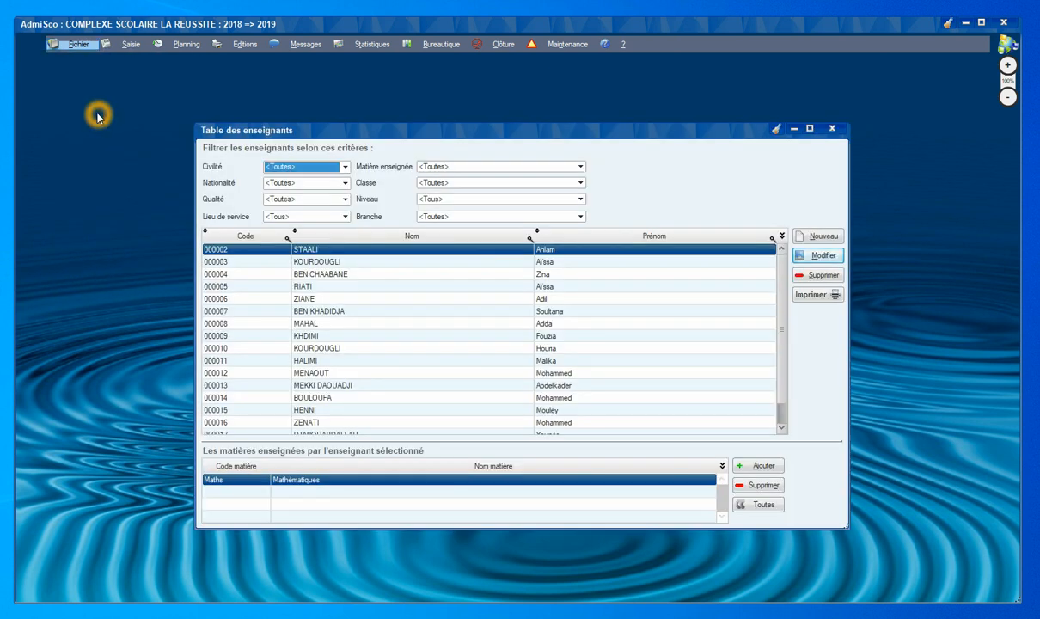
double_click(309, 250)
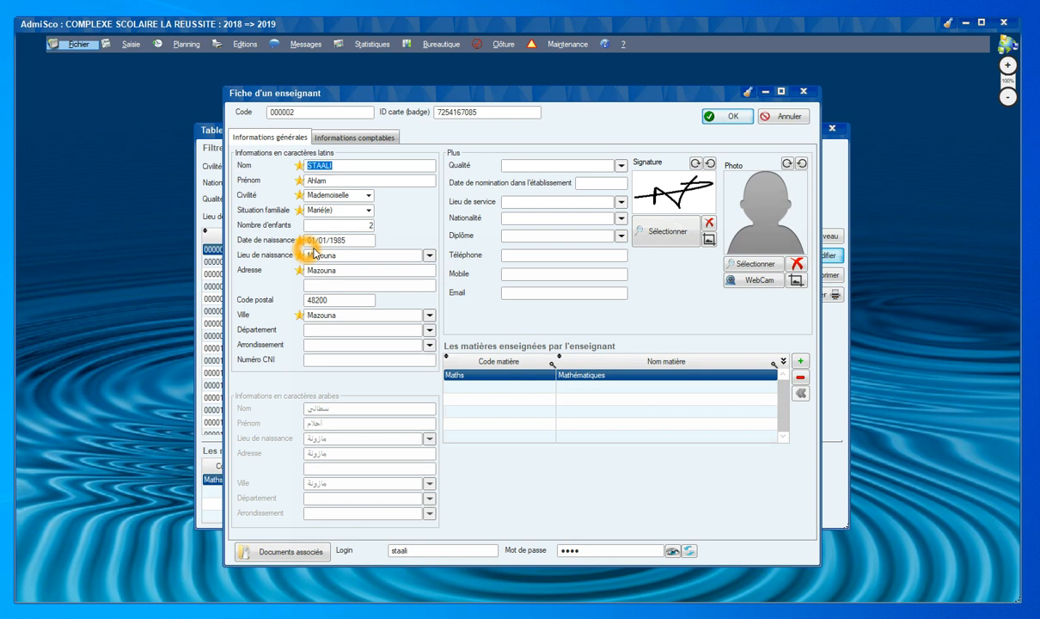
click(800, 367)
click(539, 319)
click(606, 270)
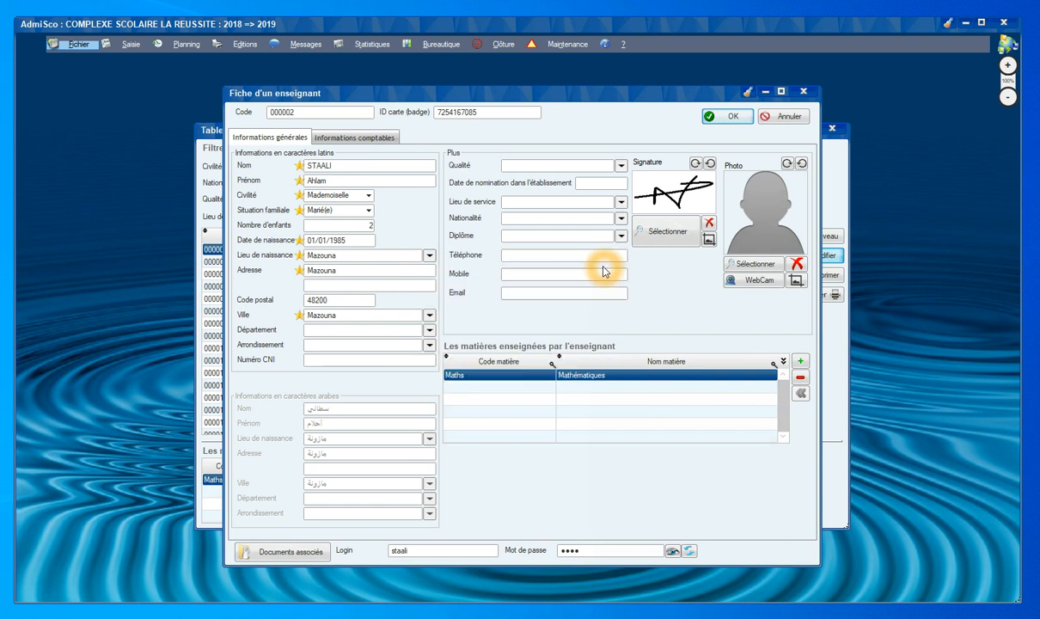
click(646, 392)
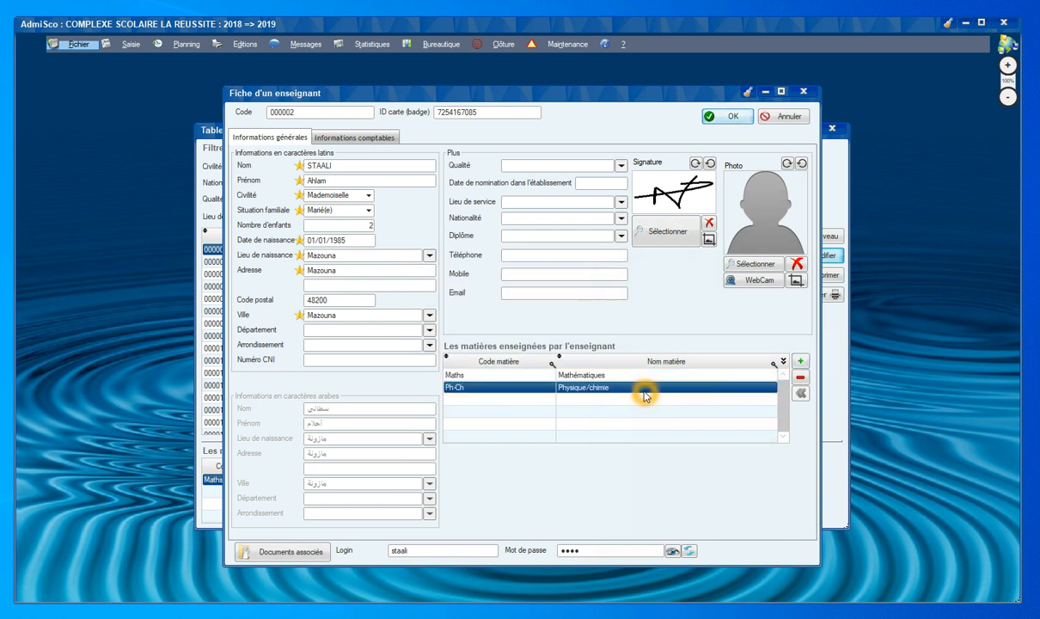
click(729, 116)
click(801, 377)
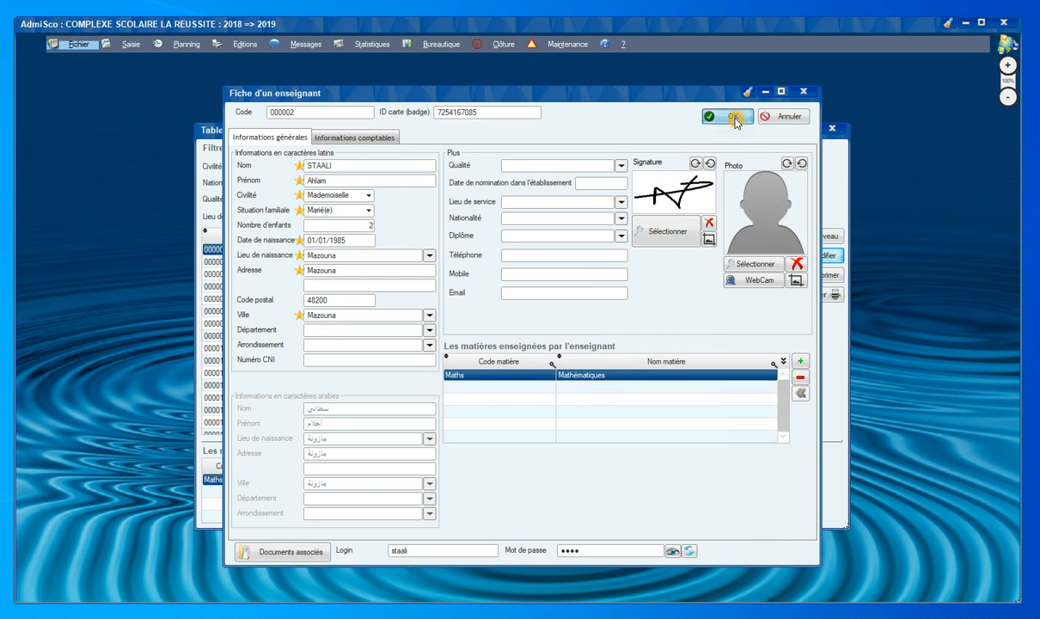
click(732, 118)
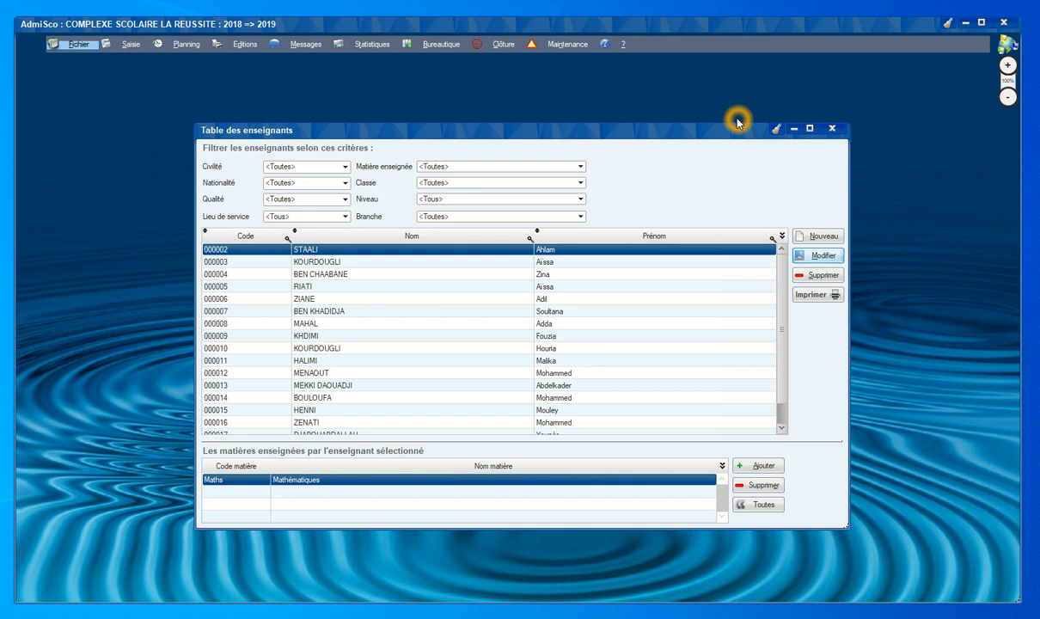
key(Escape)
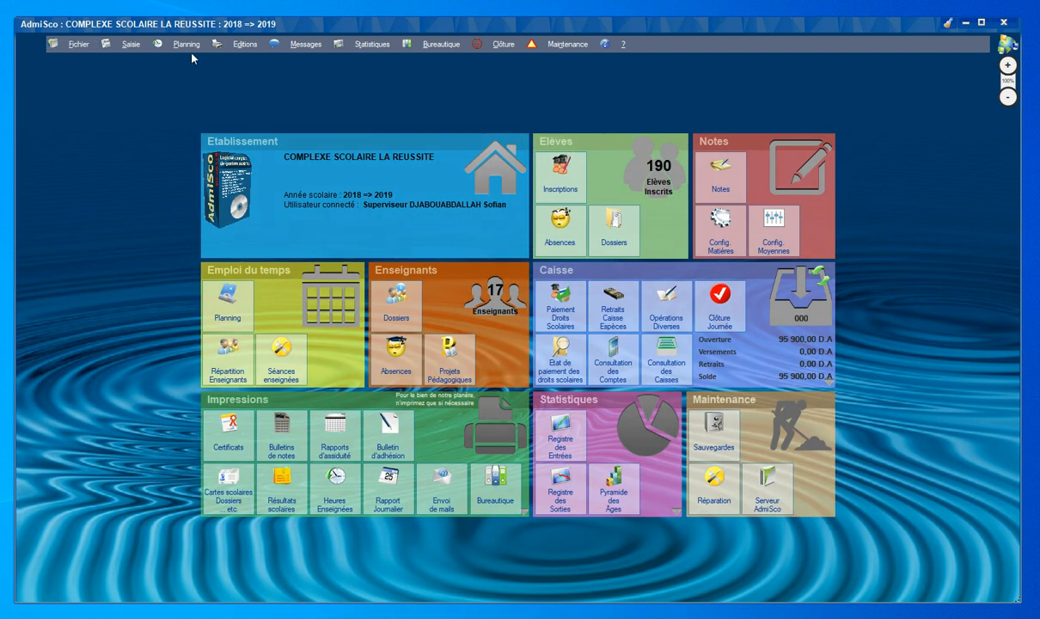
Open Planning > Répartition des enseignants and show class 1S2's subjects.
click(187, 44)
click(189, 76)
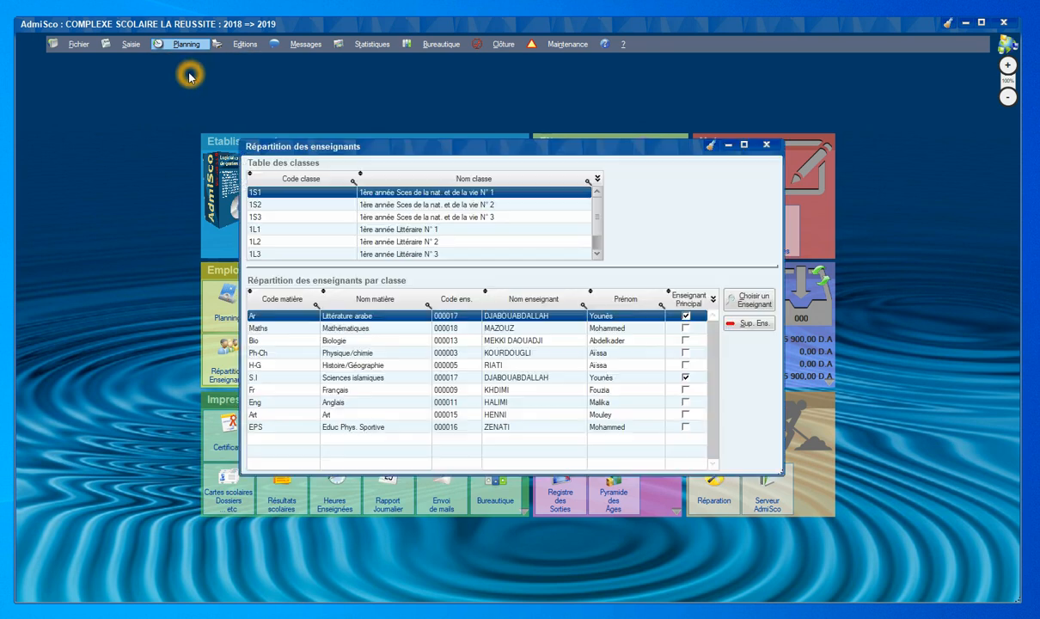
click(277, 207)
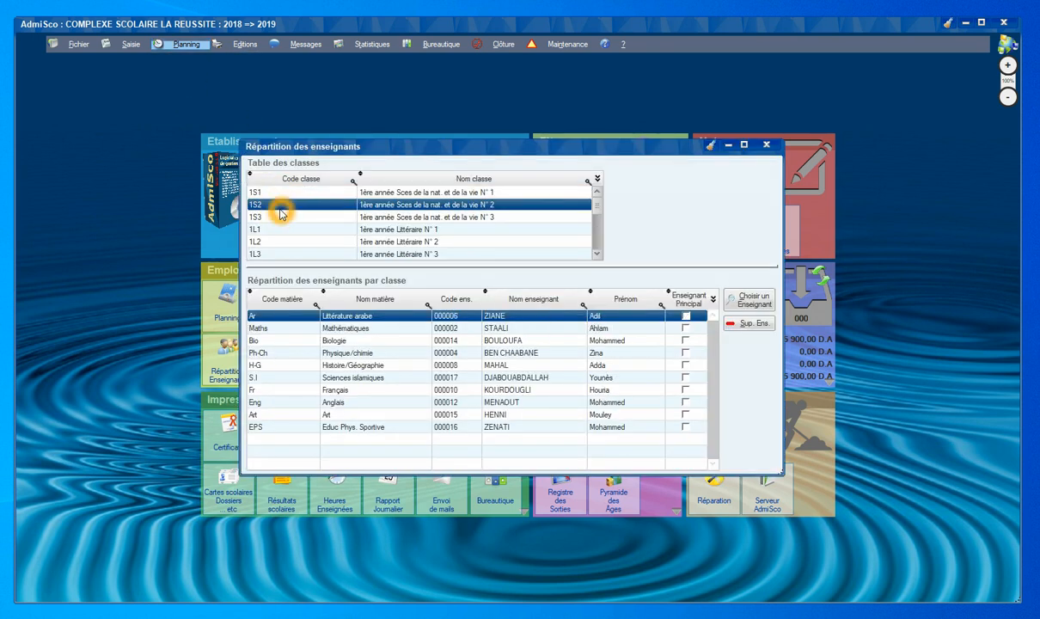
Assign the first maths teacher to Mathématiques for 1S2 and close the window.
click(275, 329)
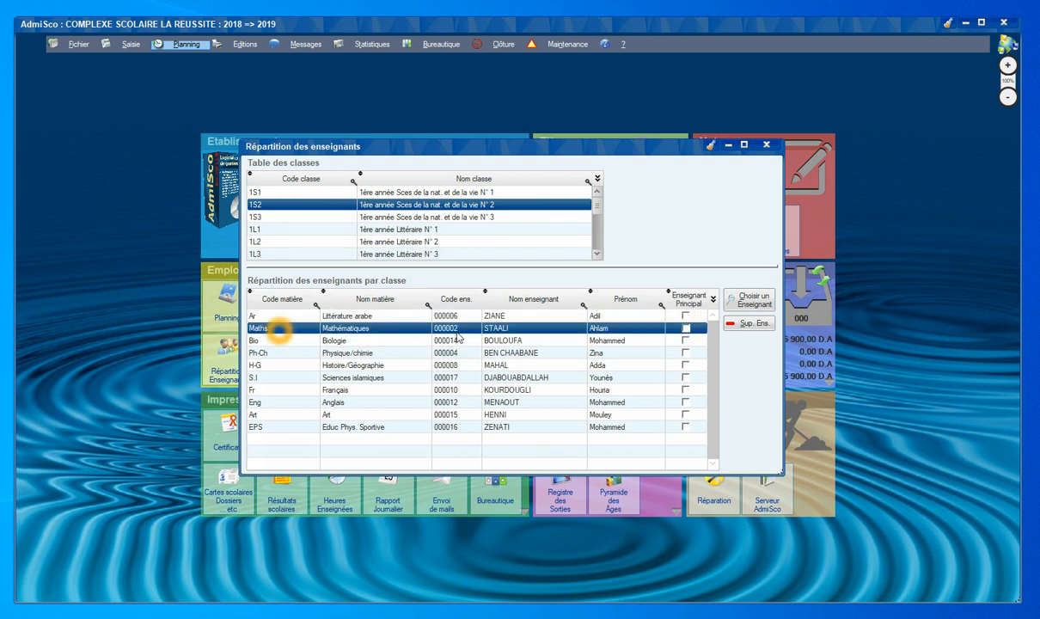
click(746, 300)
click(404, 276)
click(408, 265)
click(695, 249)
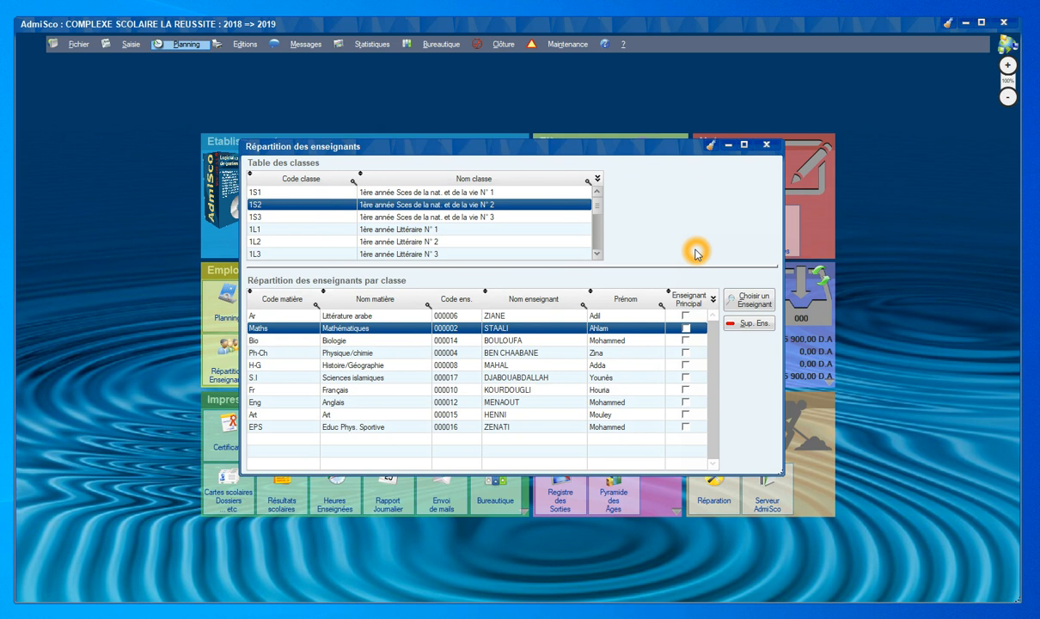
key(Escape)
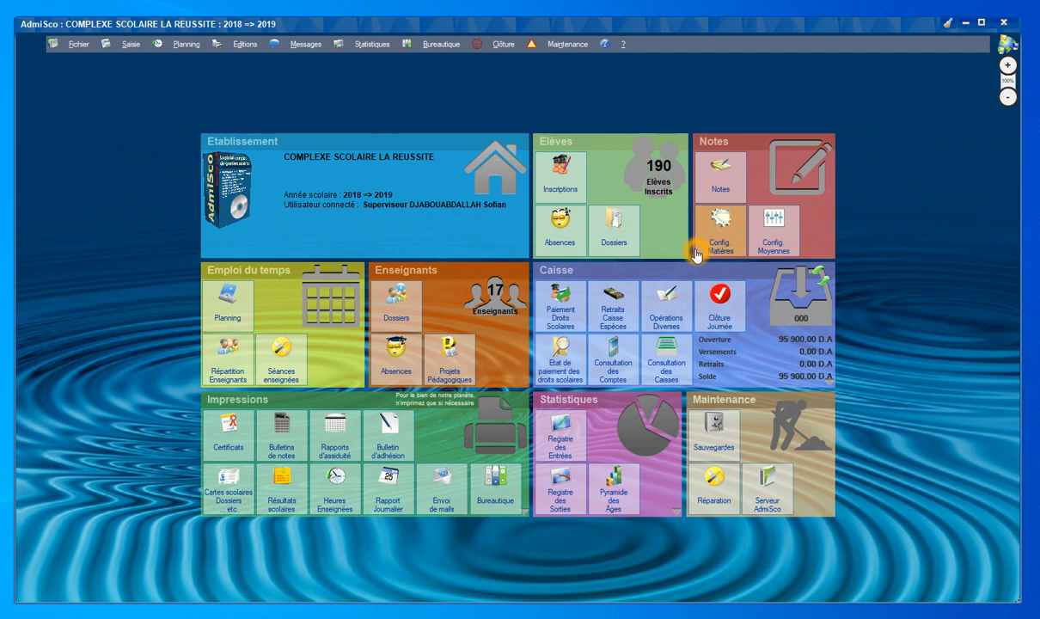
In subject configuration, count Français only in the first and third terms.
click(67, 48)
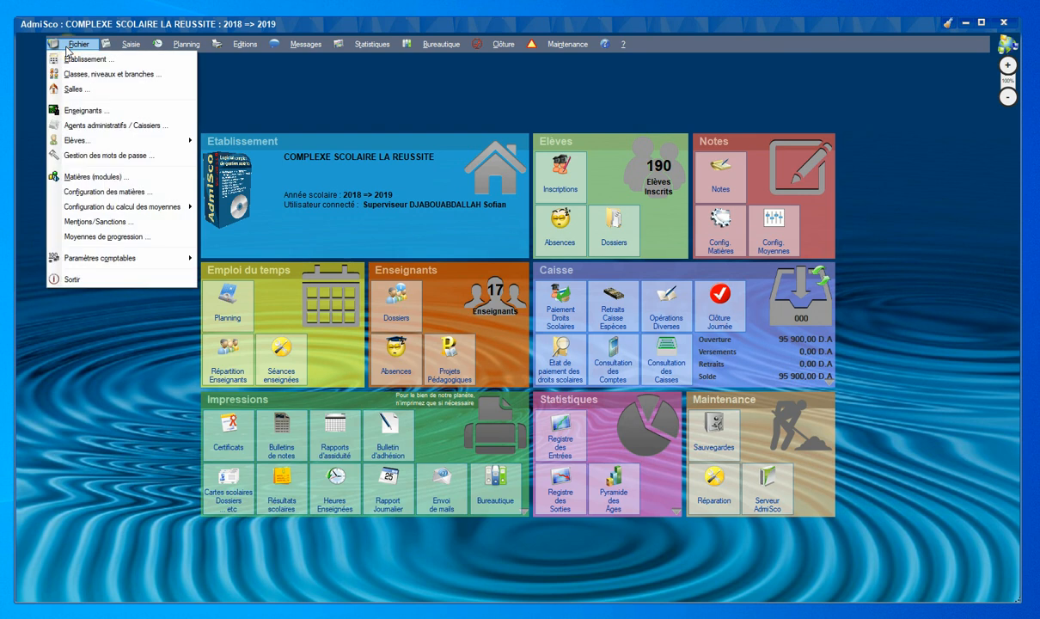
click(97, 177)
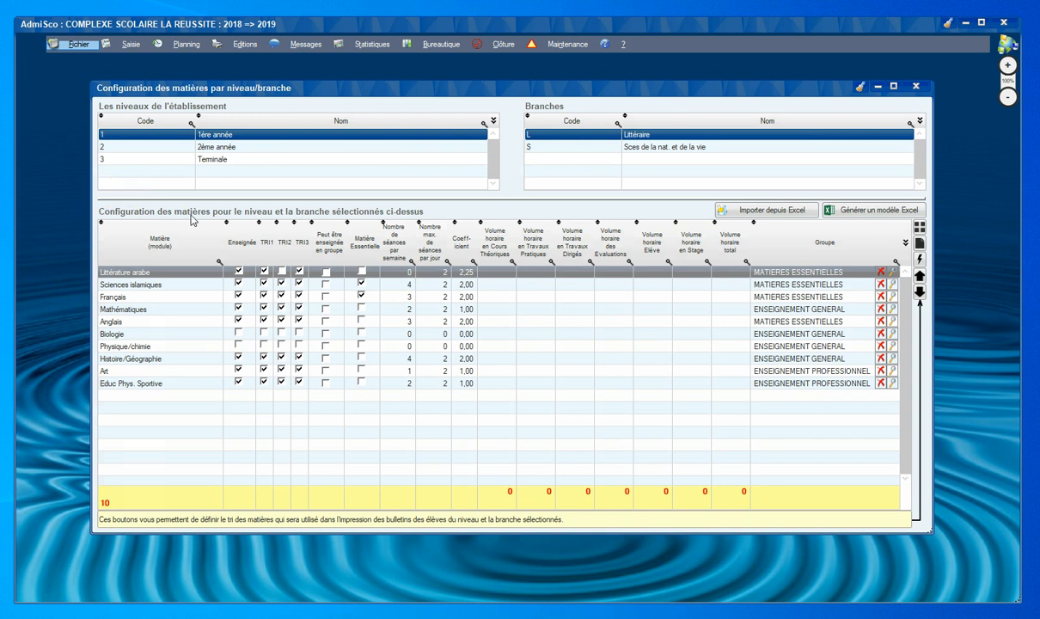
click(243, 288)
click(243, 285)
click(240, 296)
click(240, 297)
click(241, 297)
click(264, 297)
click(299, 296)
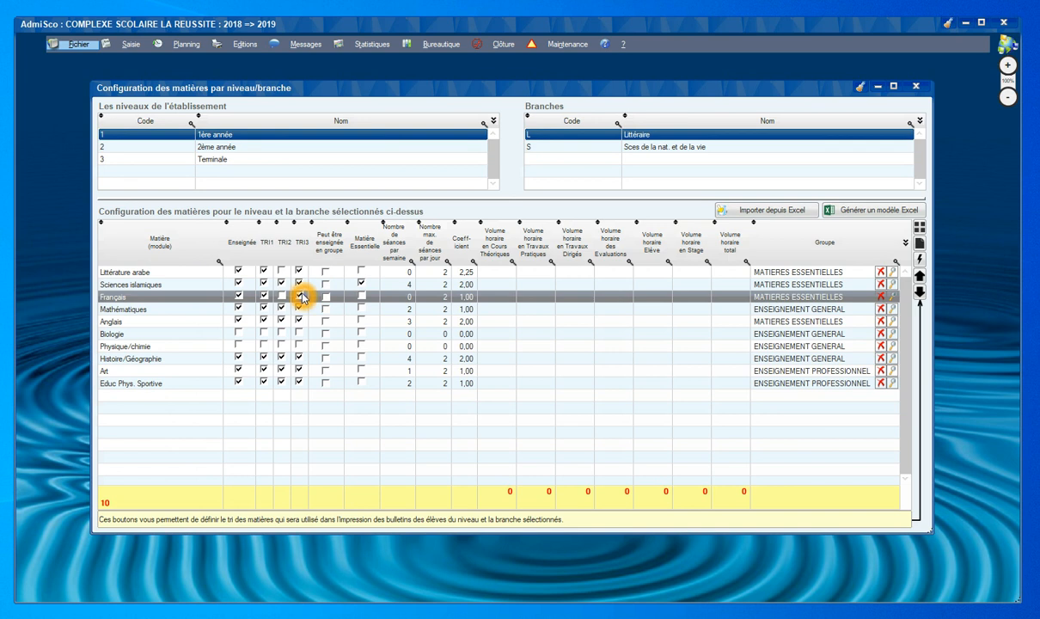
Set the Sciences islamiques coefficient to 3,50, leaving Littérature arabe non-essential.
click(362, 271)
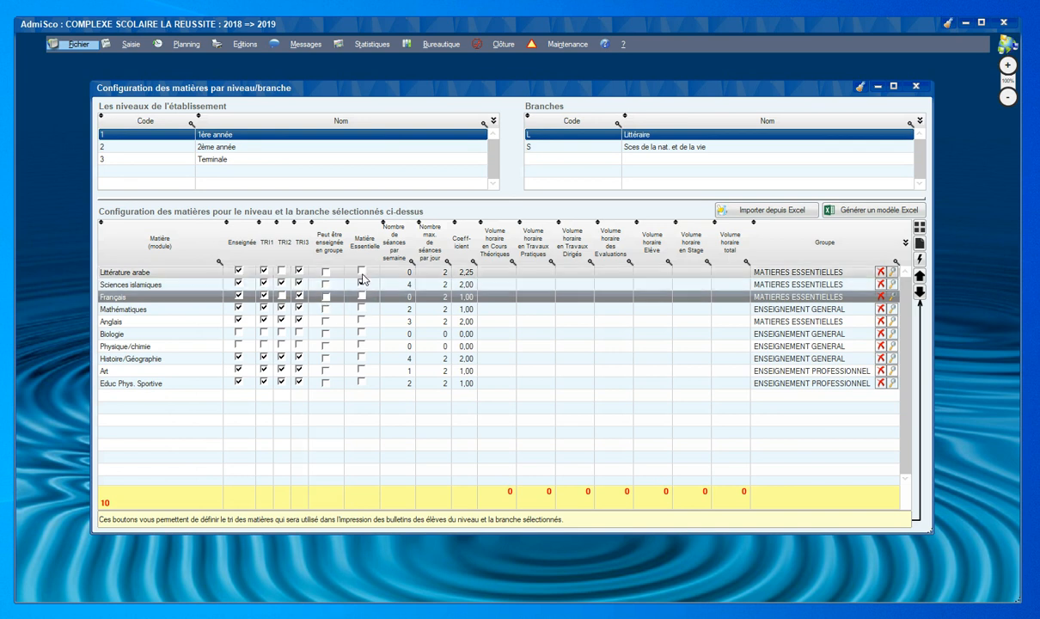
click(363, 272)
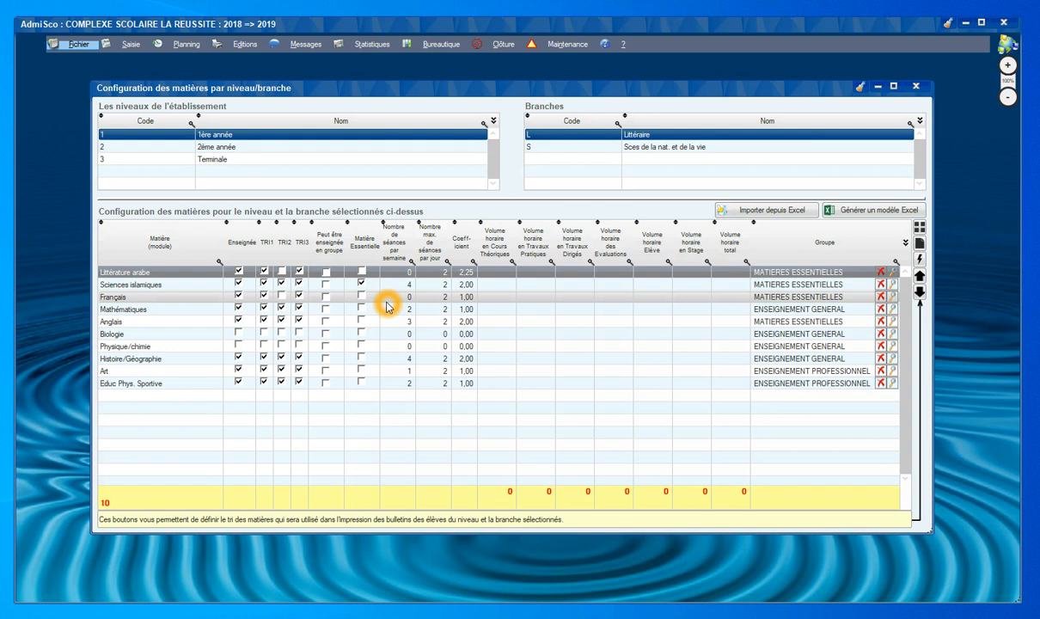
click(464, 285)
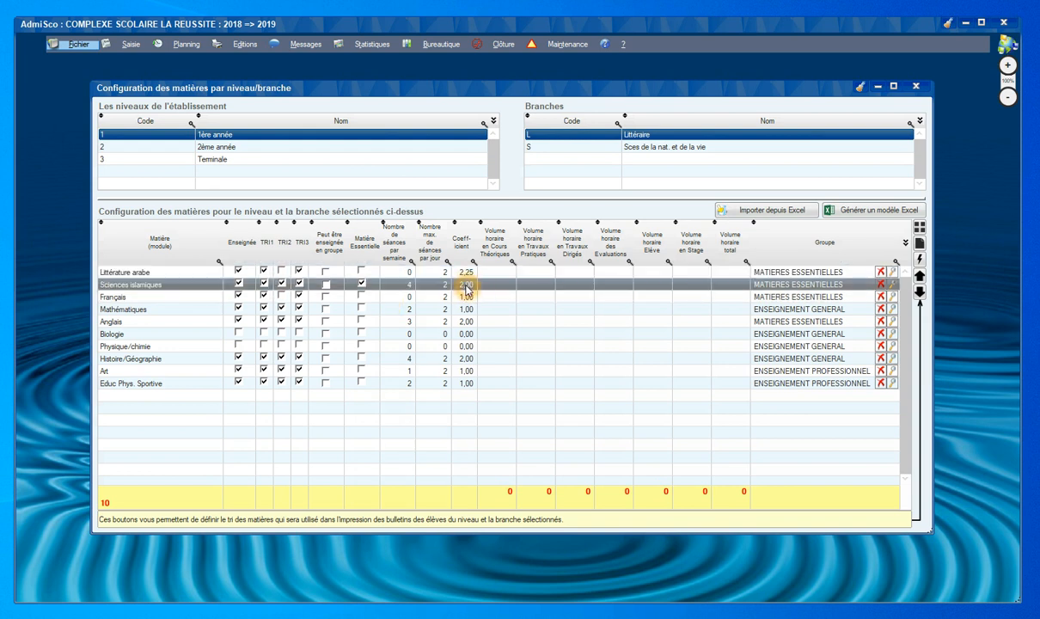
text(3)
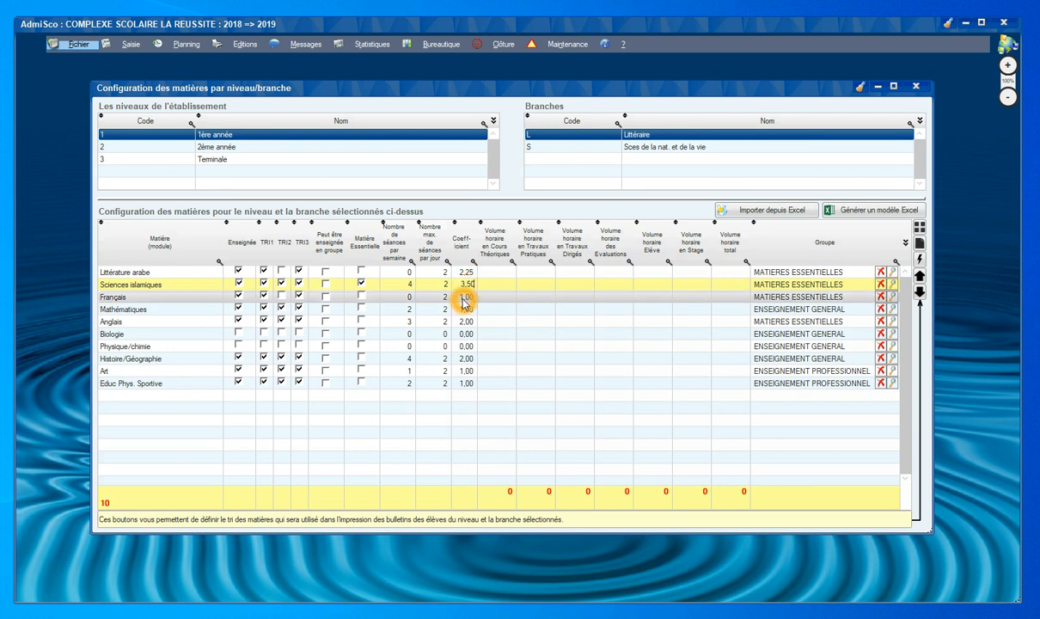
click(603, 295)
Put Français in the ENSEIGNEMENT PROFESSIONNEL group.
click(891, 297)
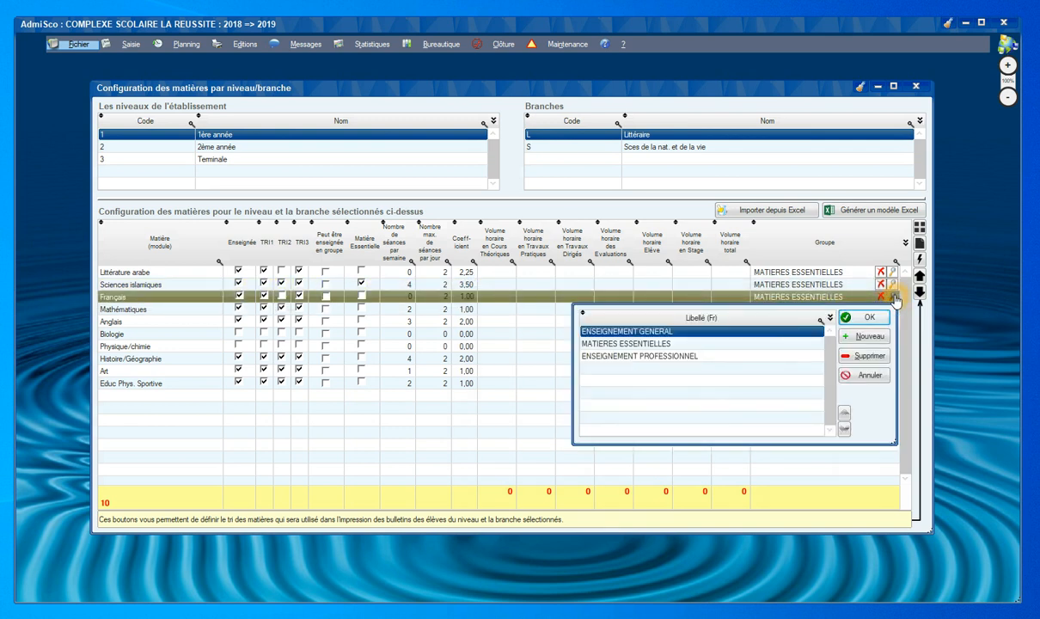
click(703, 346)
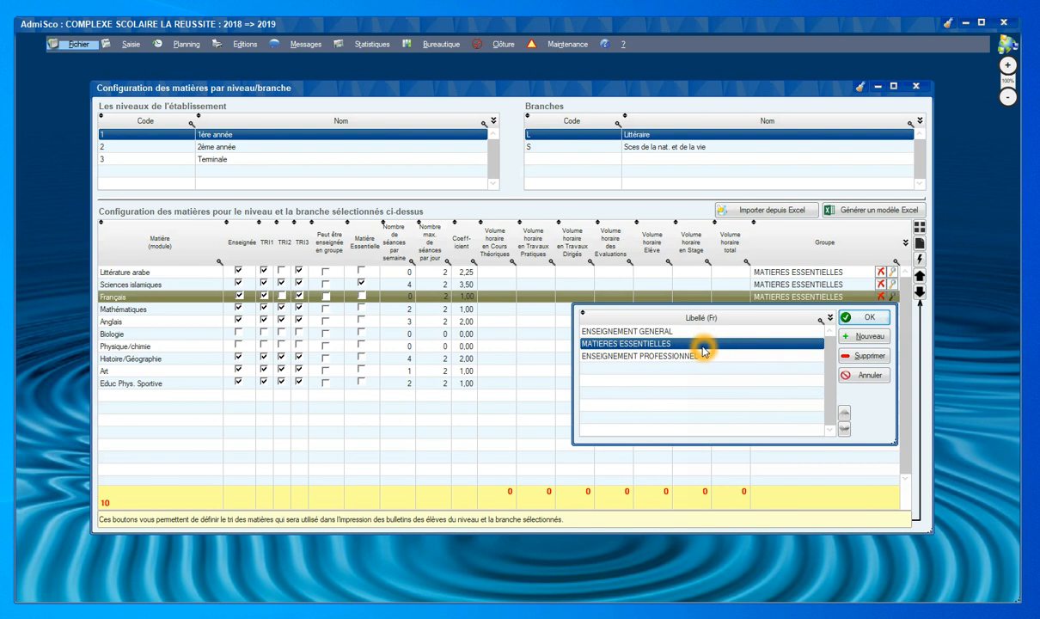
click(700, 356)
click(855, 319)
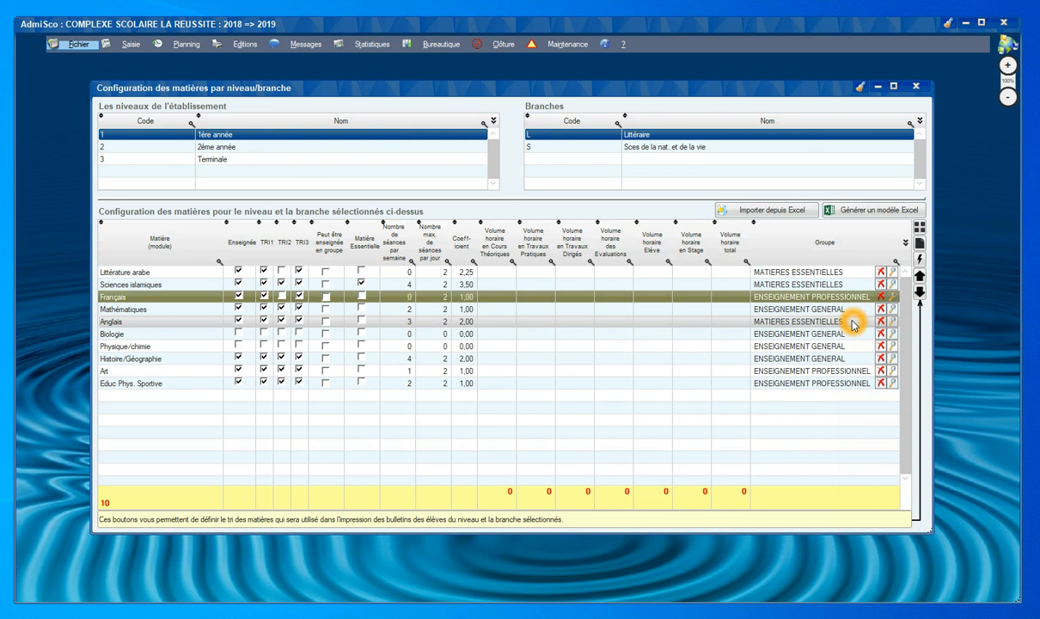
Close subject configuration, answering the closing prompt, back to the dashboard.
key(Escape)
key(Right)
key(Return)
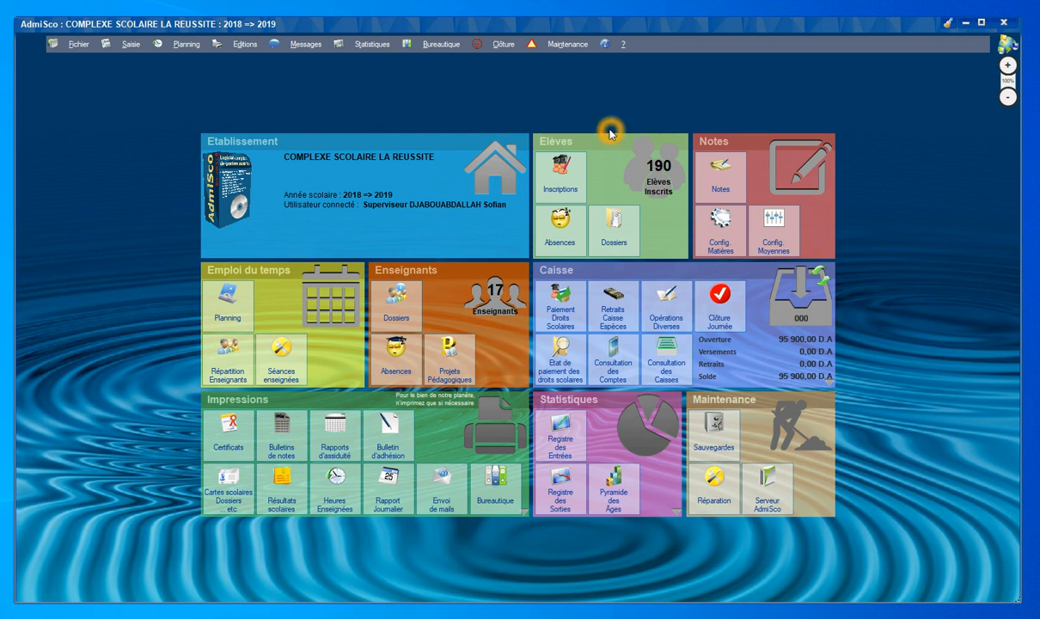
Open Moyennes par défaut for 2ème année in the Sces de la nat. et de la vie branch.
click(74, 50)
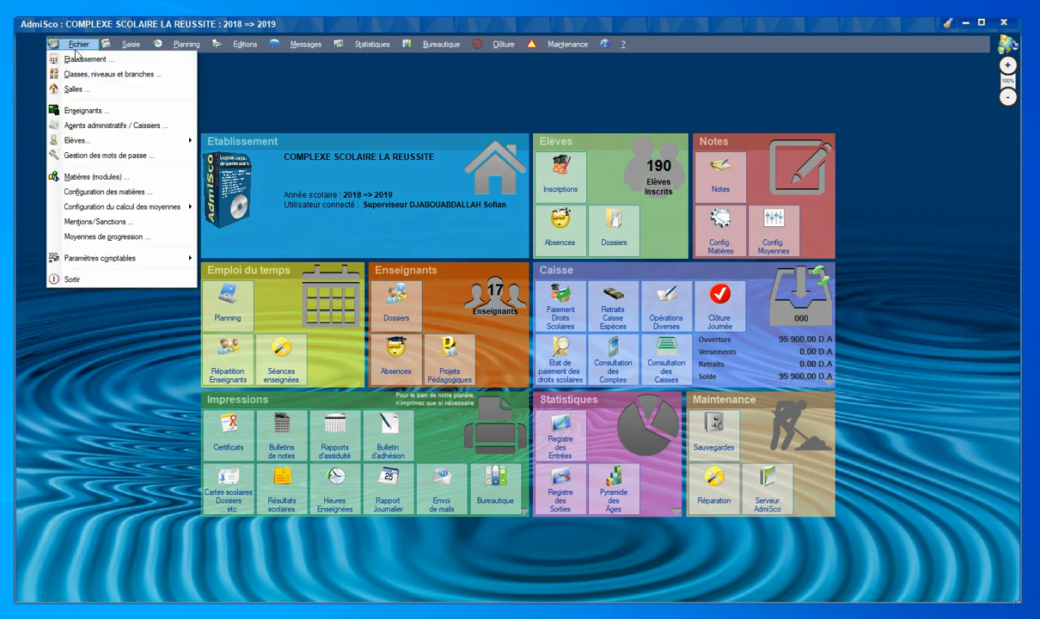
mouse_move(112, 210)
click(245, 209)
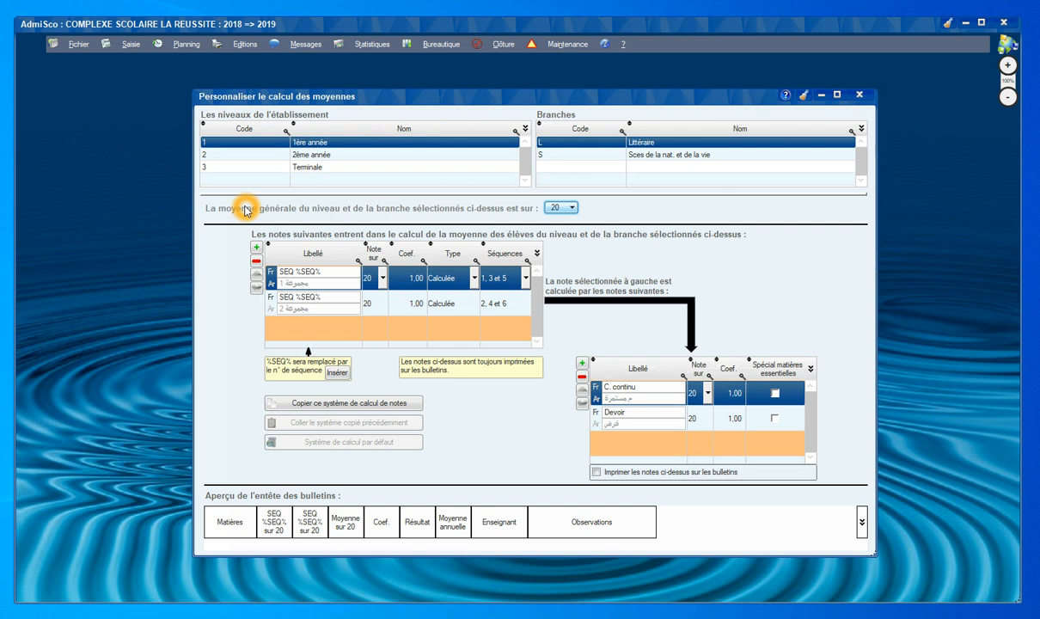
click(441, 242)
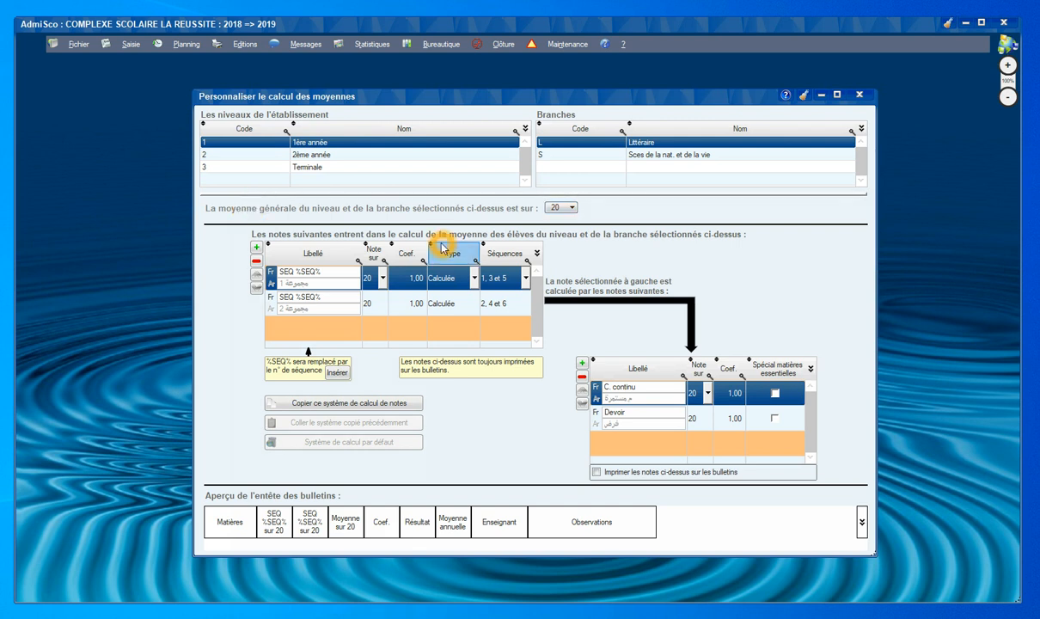
click(443, 224)
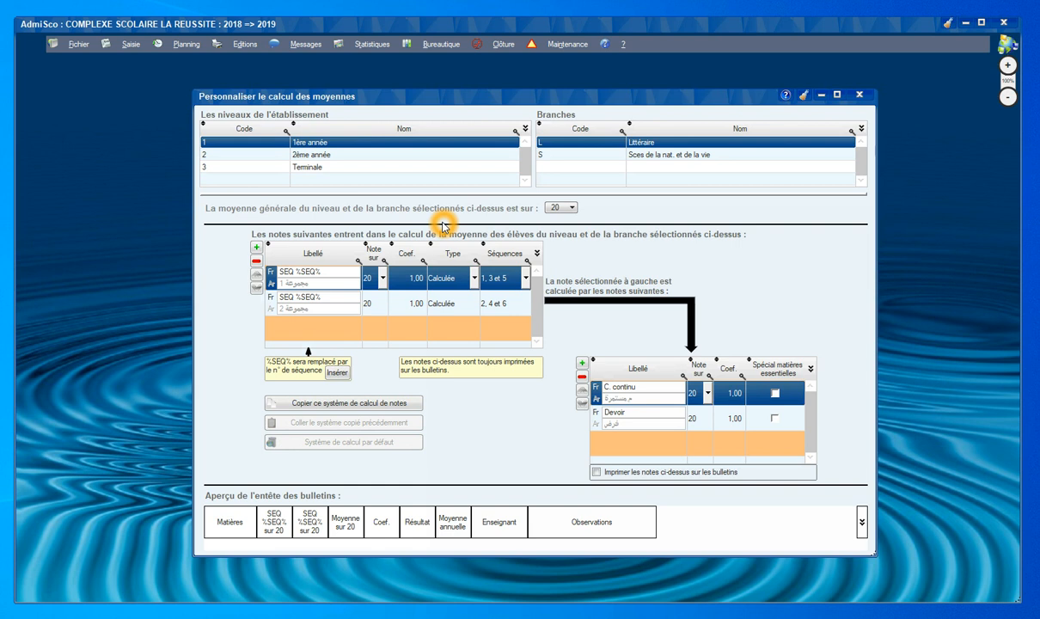
click(517, 306)
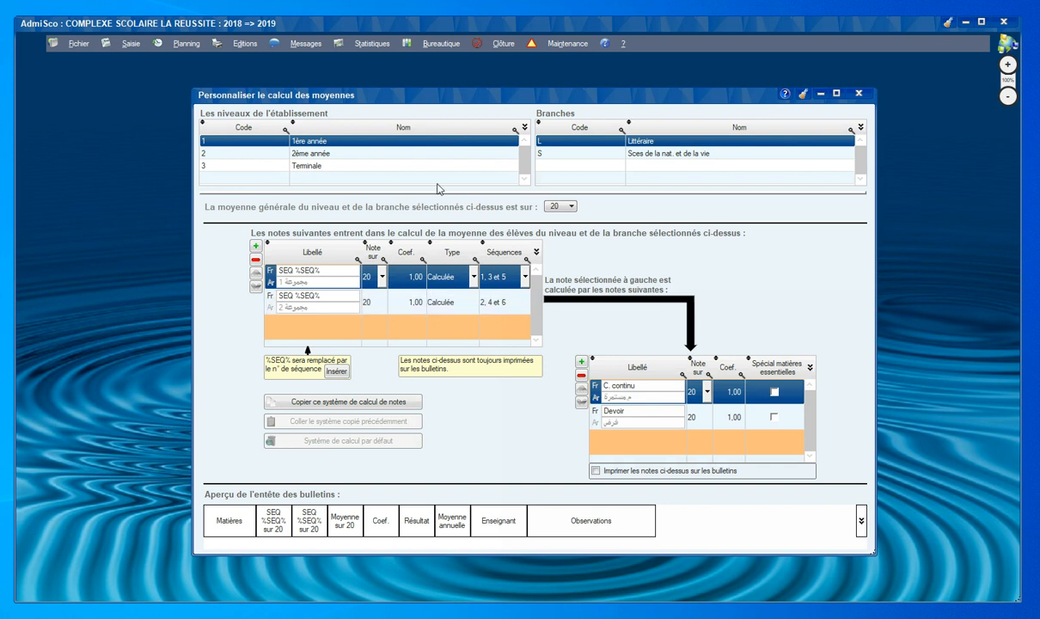
click(372, 152)
click(564, 155)
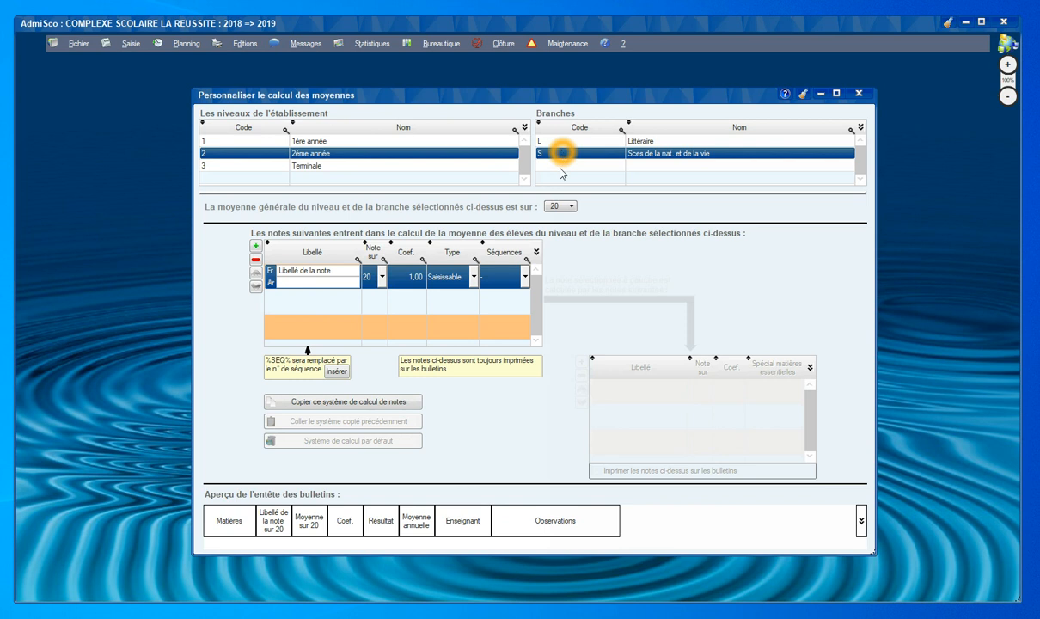
Label the first mark Ctrl ctn, out of 20, coefficient 0,25, type Calculée.
click(347, 275)
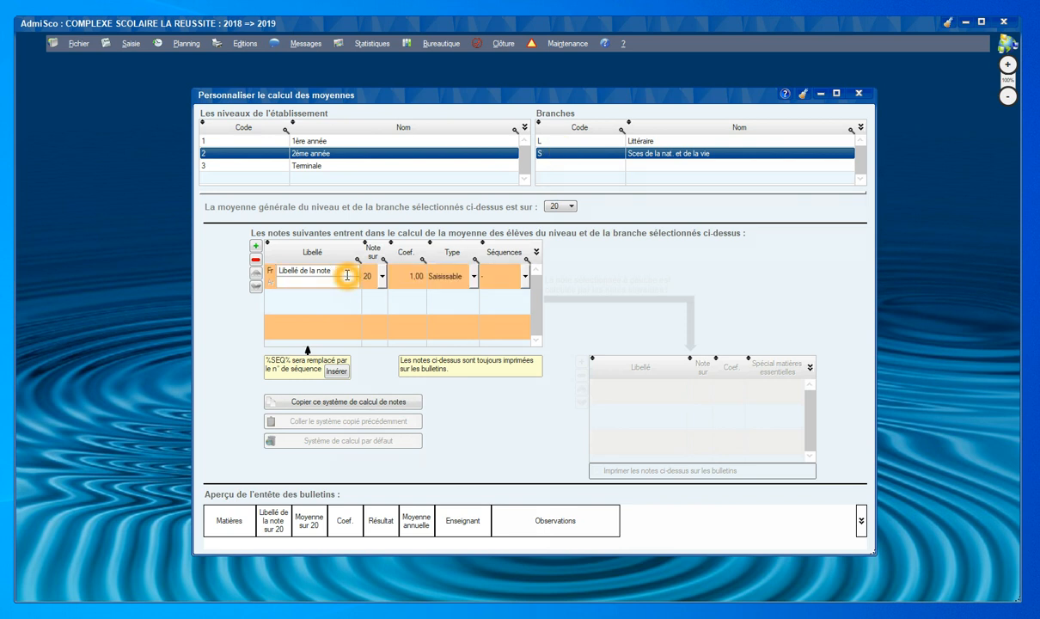
double_click(348, 275)
text(Ctr)
text(l ctrl)
click(375, 276)
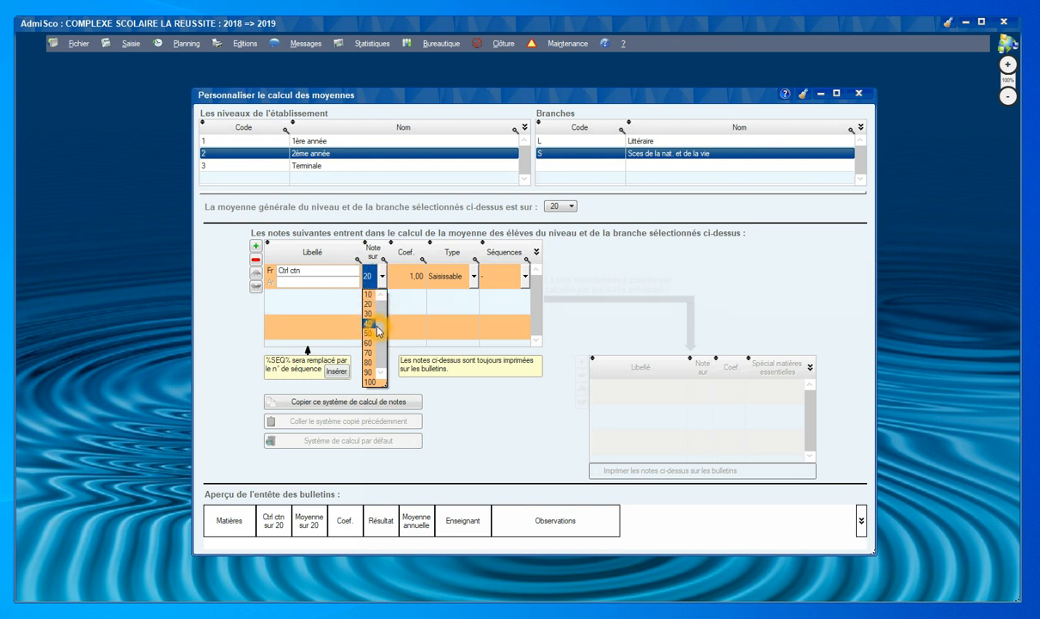
click(412, 282)
click(412, 277)
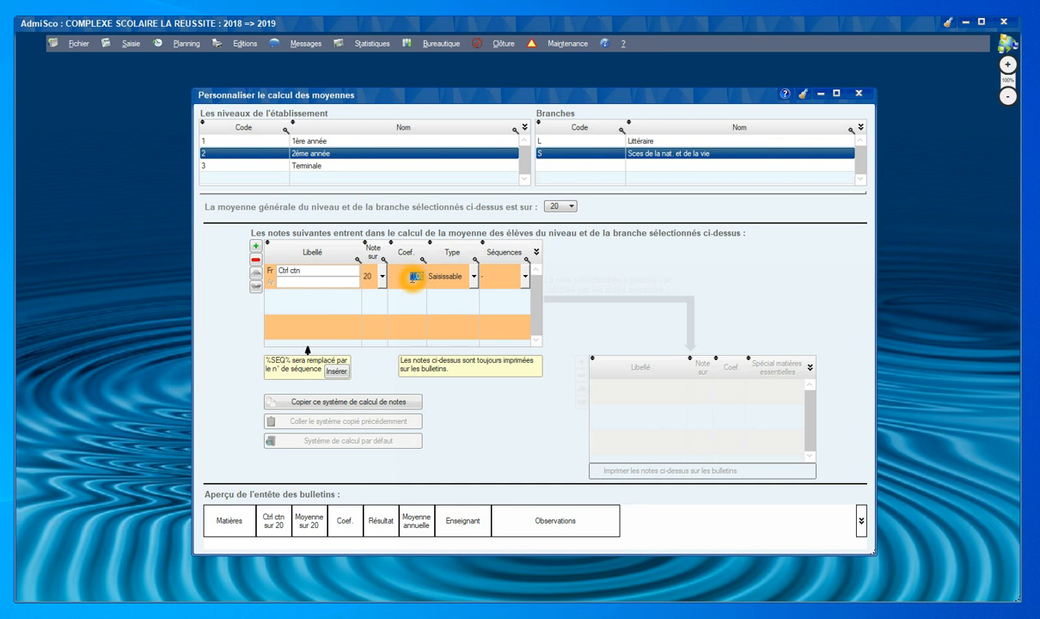
text(0,25)
click(441, 277)
click(443, 305)
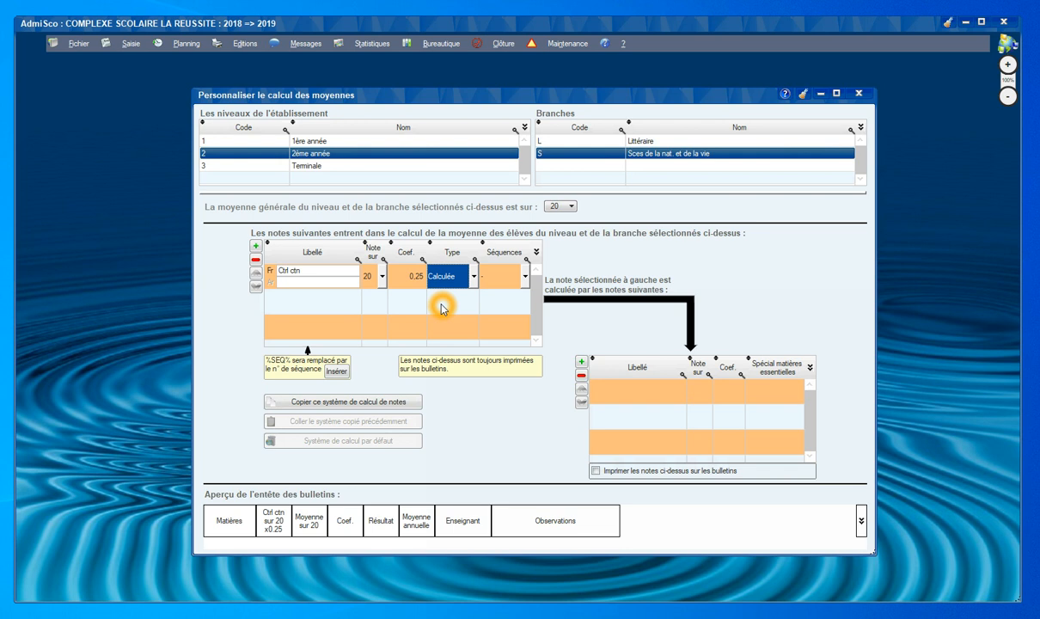
click(509, 304)
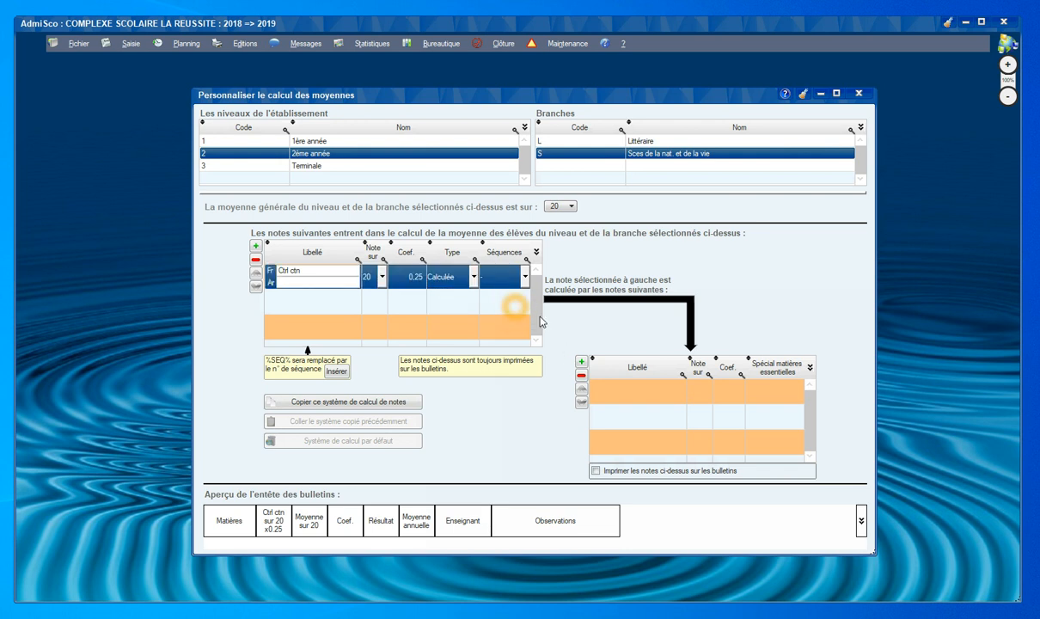
Add sub-grades Devoir 1 and Devoir 2 under Ctrl ctn.
click(581, 362)
click(582, 362)
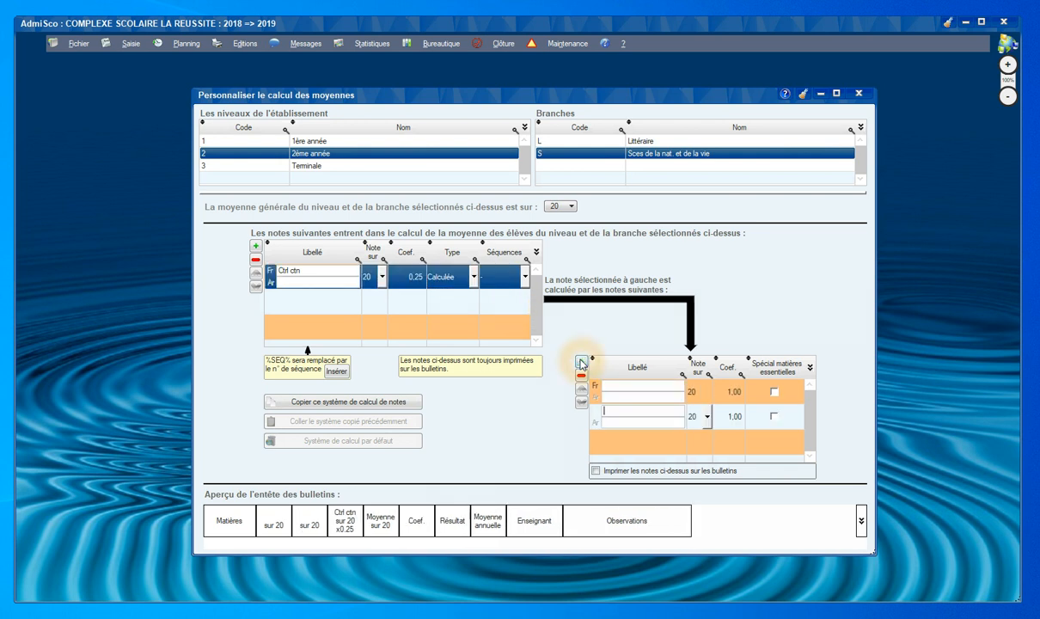
text(Devoir 1)
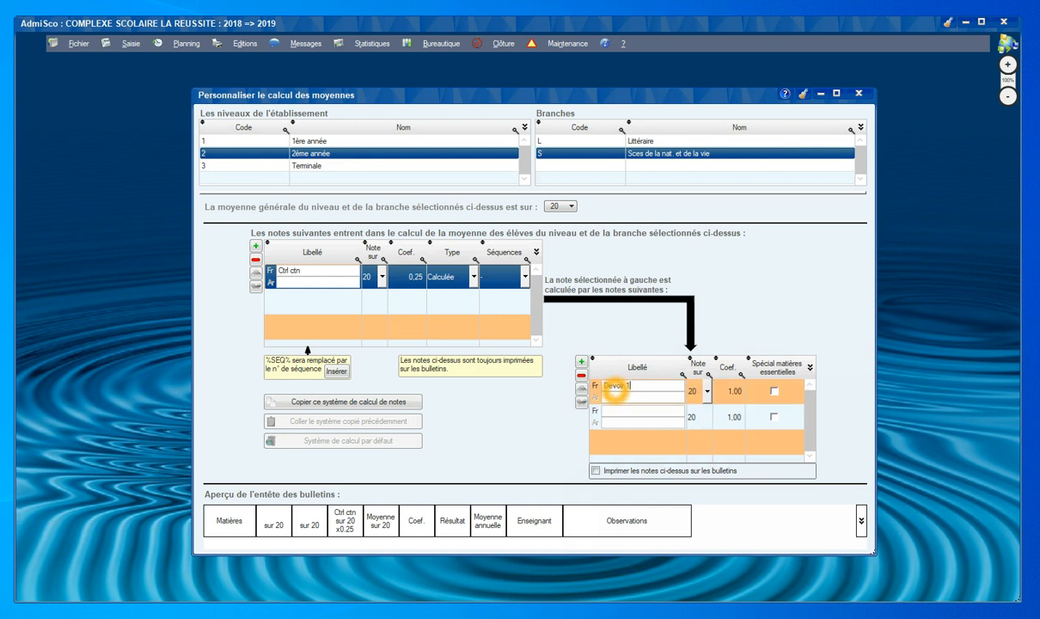
click(620, 412)
text(Devoir 2)
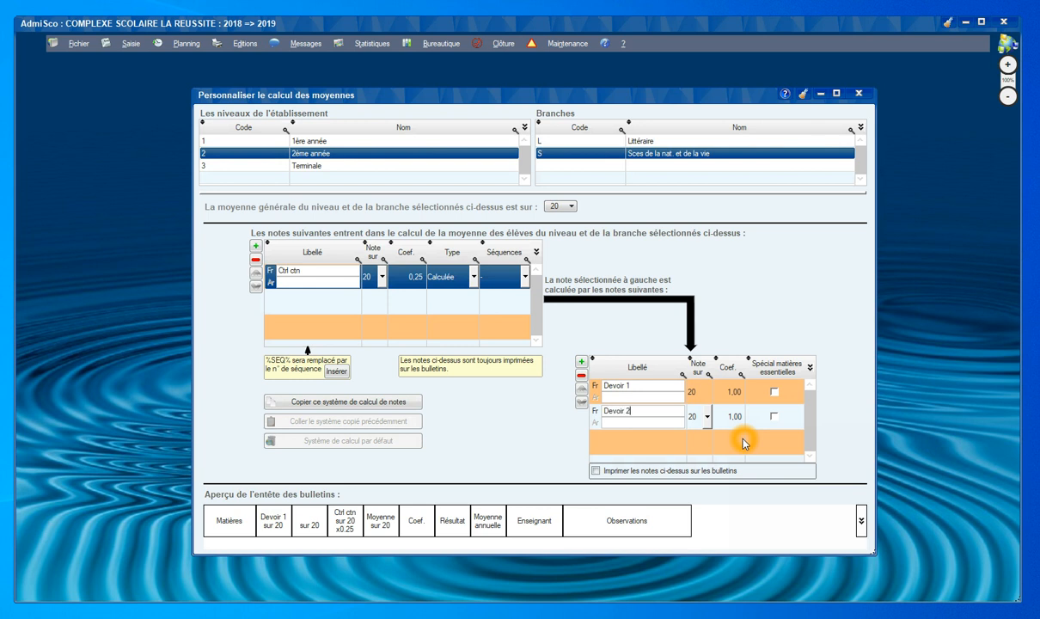
click(662, 441)
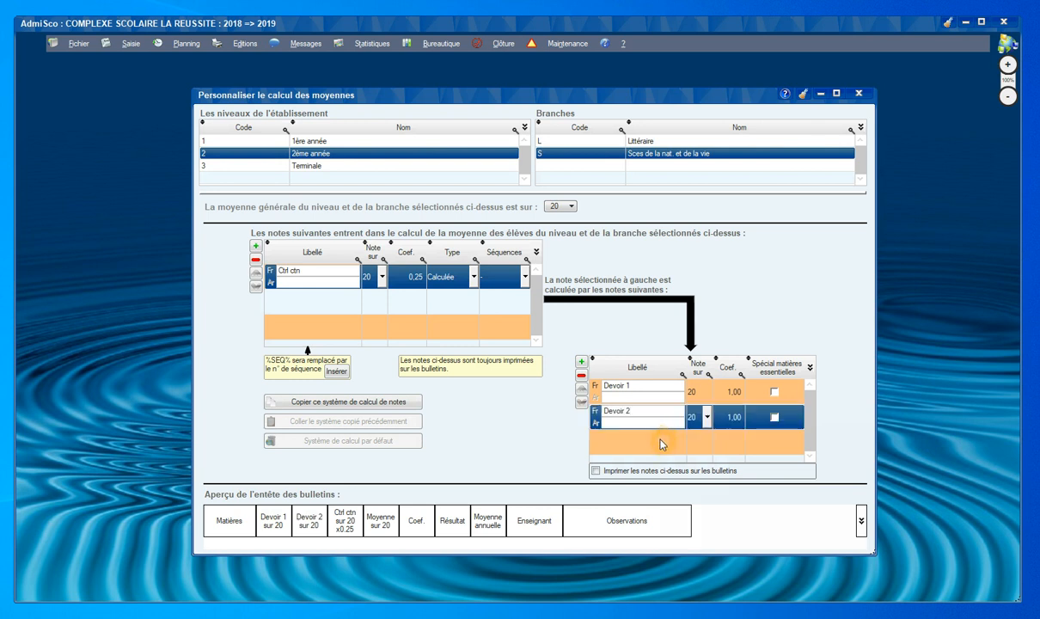
Add an Examen mark out of 40 with coefficient 0,75.
click(255, 245)
text(Examen)
key(Tab)
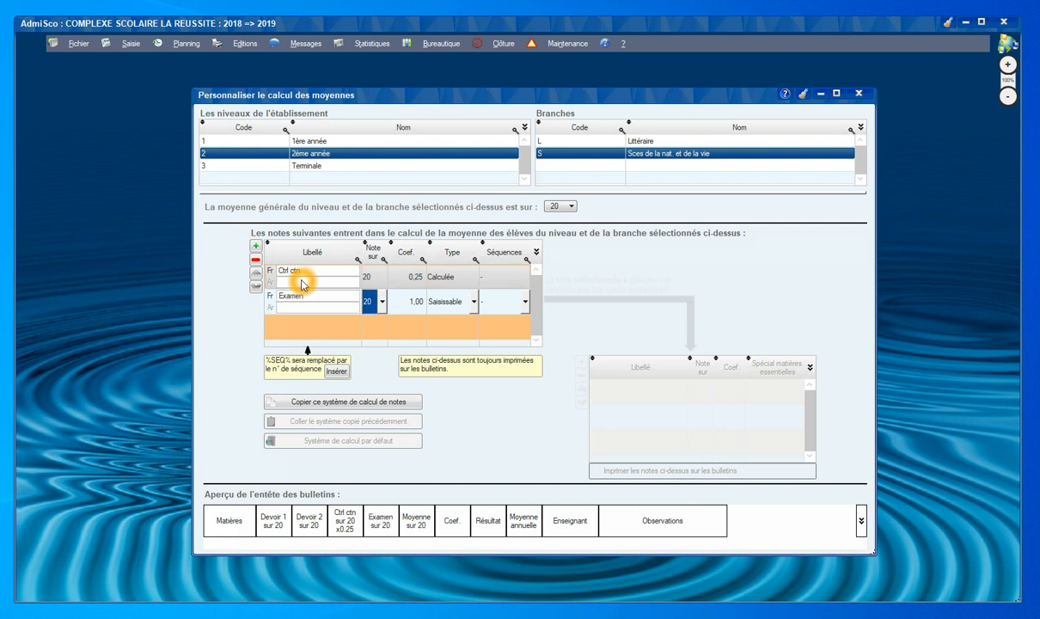
text(40)
key(Tab)
key(BackSpace)
text(,75)
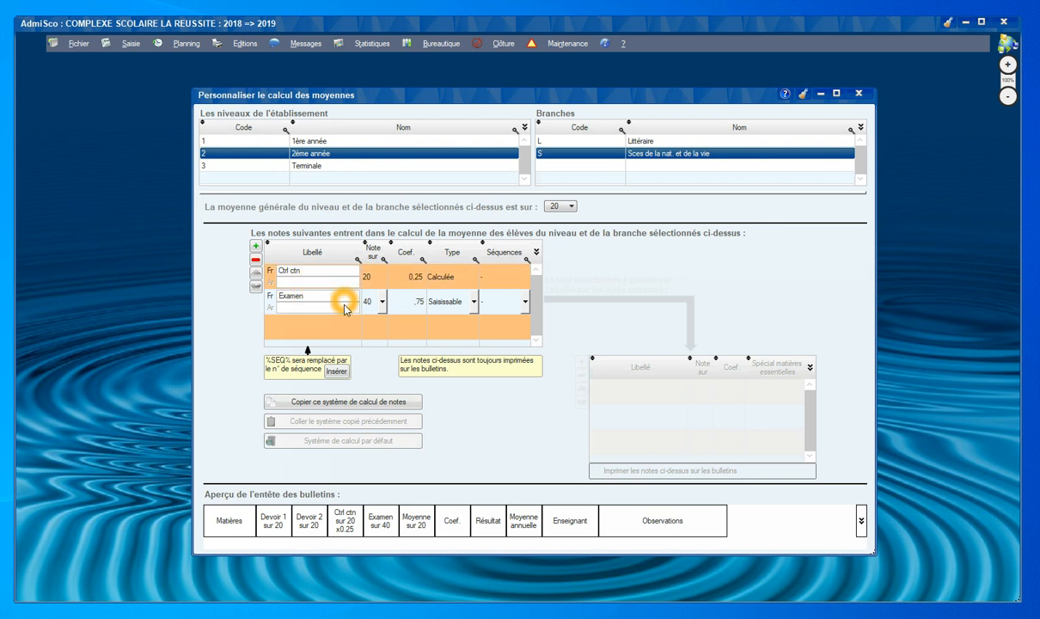
click(399, 337)
Keep Ctrl ctn ordered above Examen and select the Examen row.
click(415, 276)
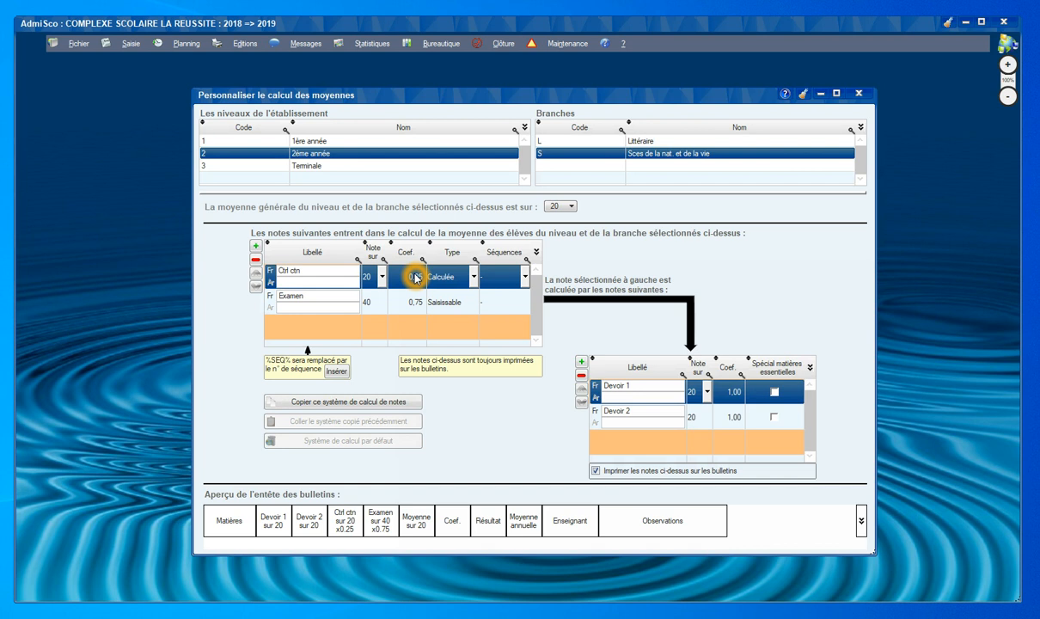
click(256, 276)
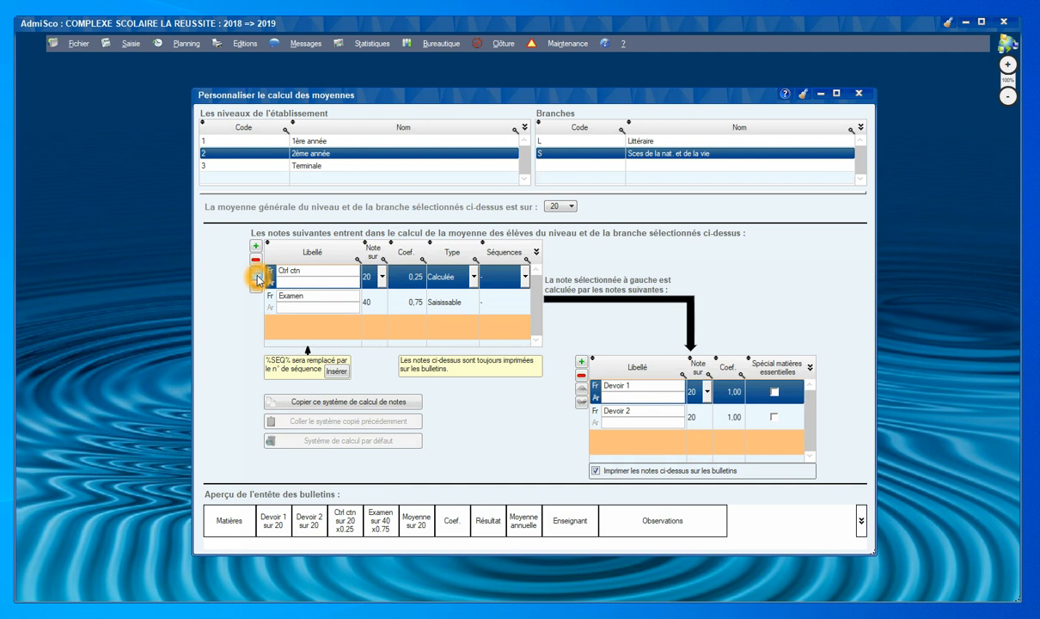
click(256, 288)
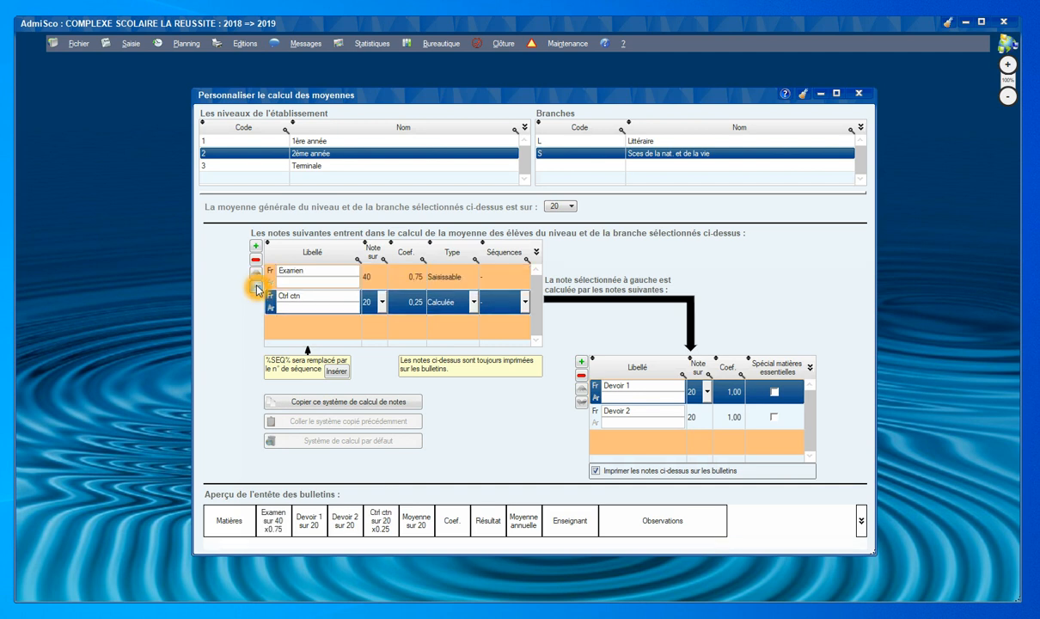
click(256, 273)
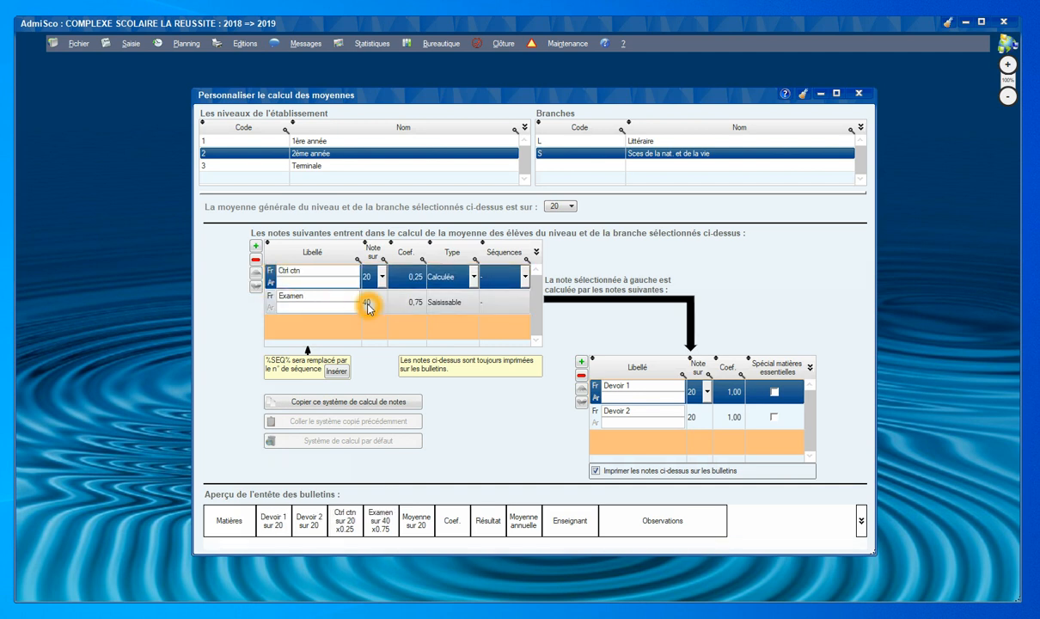
click(432, 344)
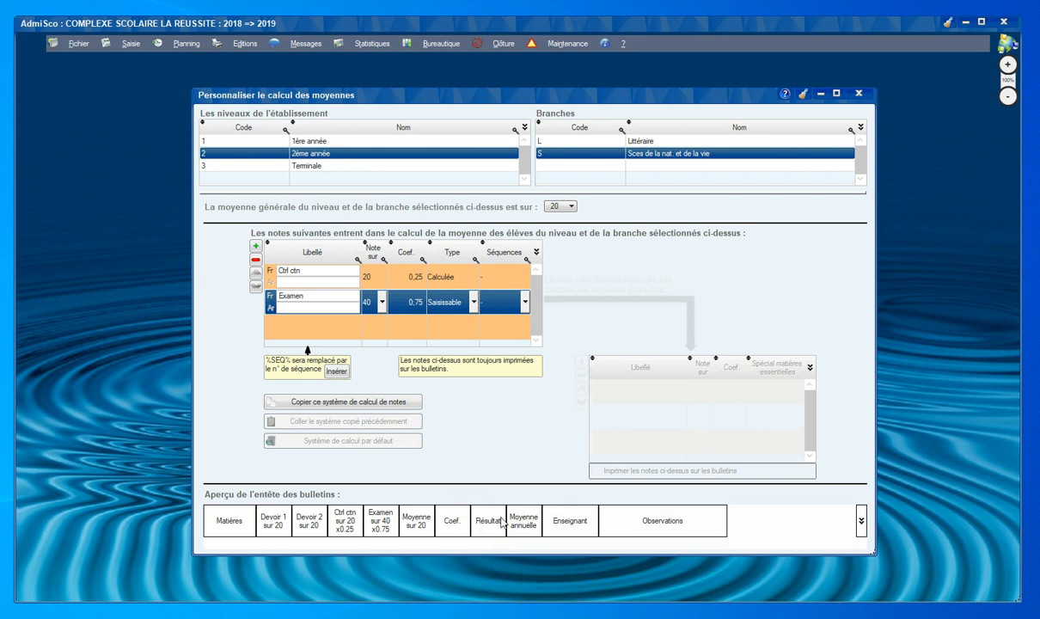
Copy the 2ème année marks calculation system and paste it into Terminale.
click(338, 402)
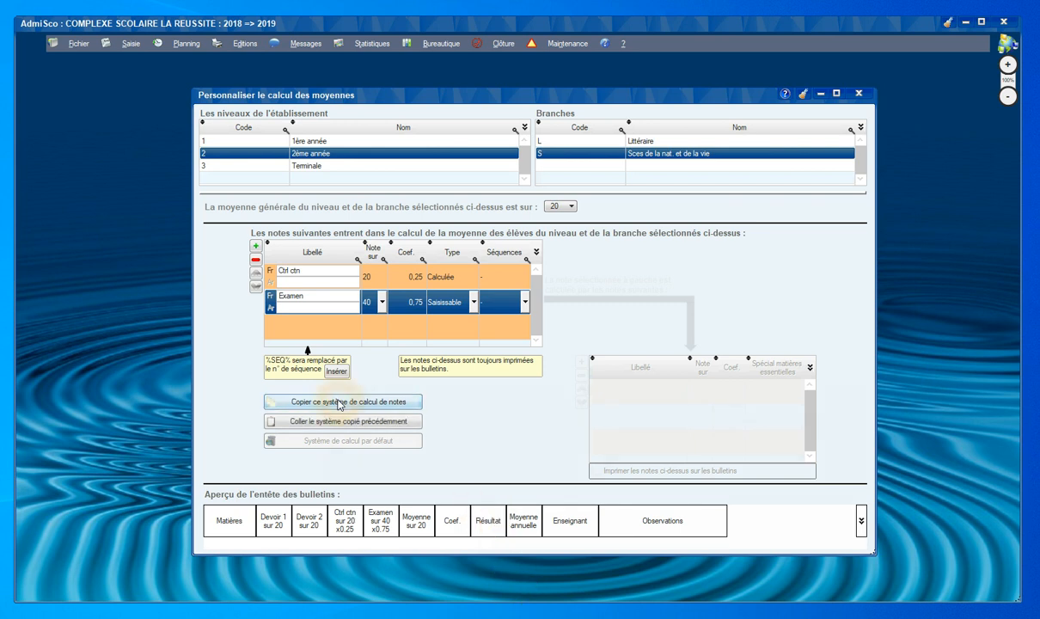
click(321, 166)
click(319, 423)
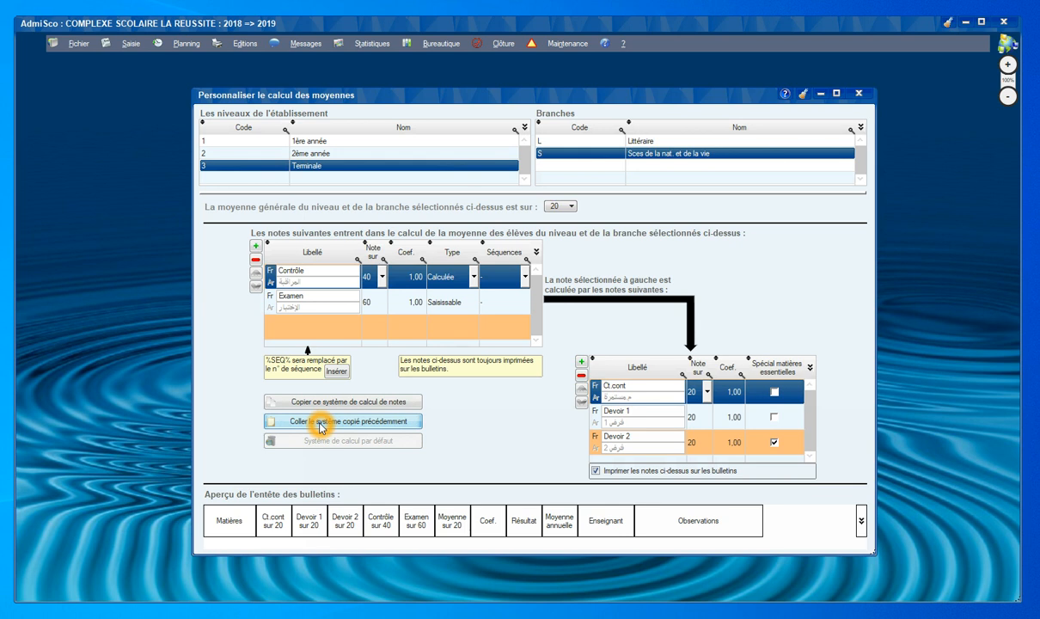
Close the averages setup, answering the prompt, returning to the sign-in window.
key(Escape)
key(Right)
key(Return)
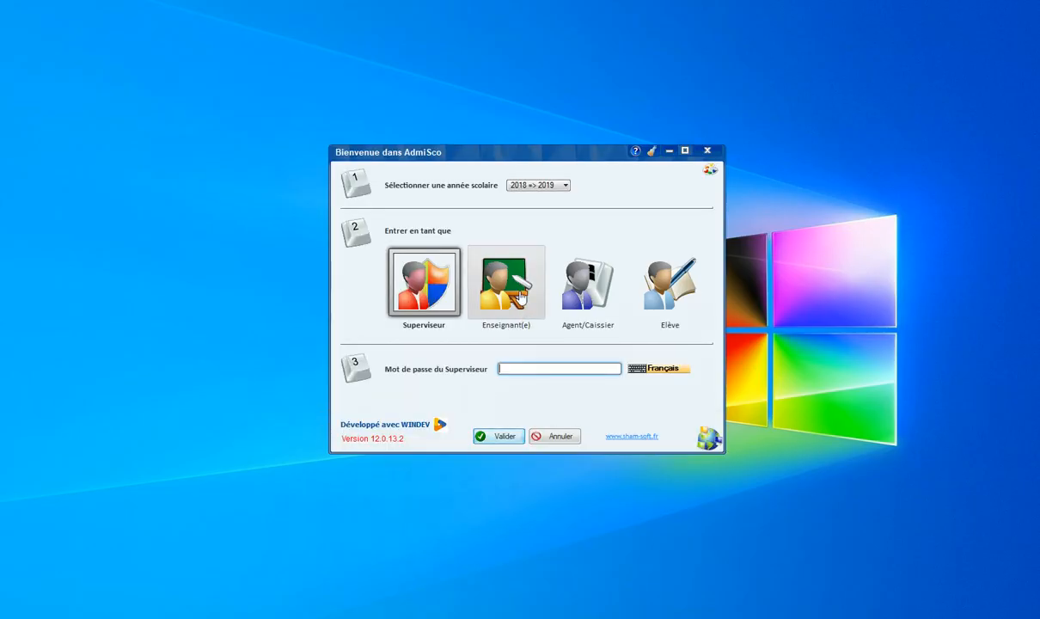
Sign in as Enseignant(e) with the teacher's login and password, then open Notes entry.
click(520, 296)
key(Tab)
text(•••••)
key(Return)
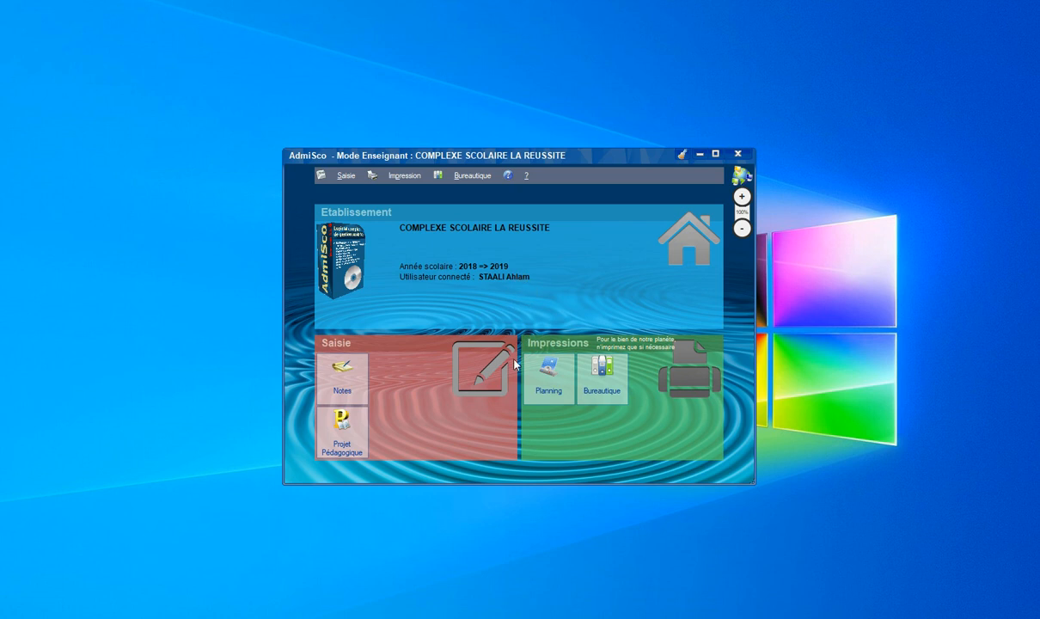
click(348, 379)
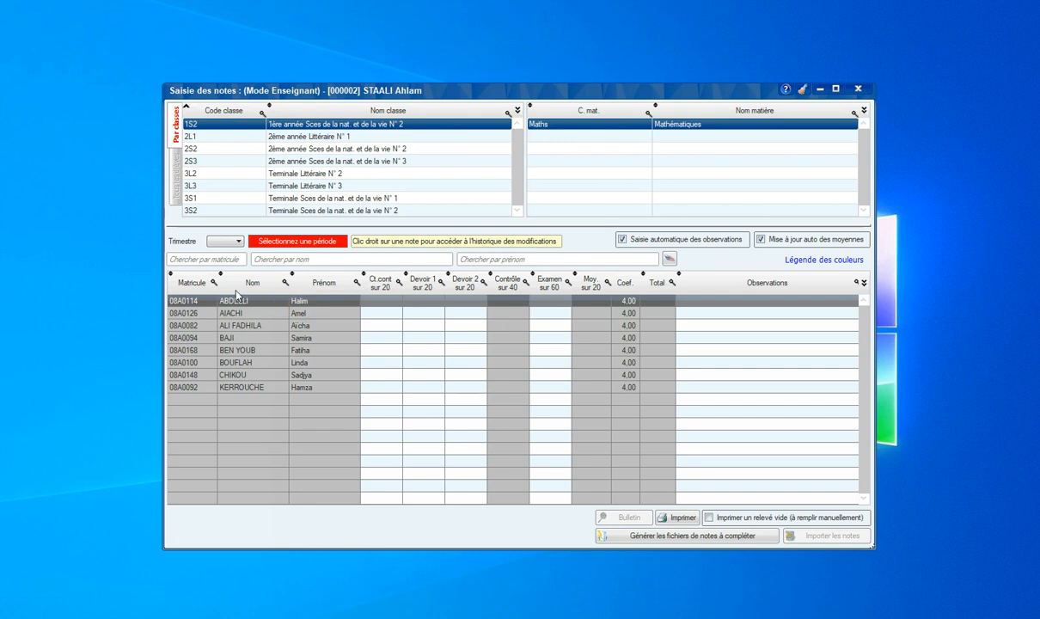
Show term 3 Maths marks for 2S2, keeping automatic observations for empty ones.
click(225, 243)
click(217, 259)
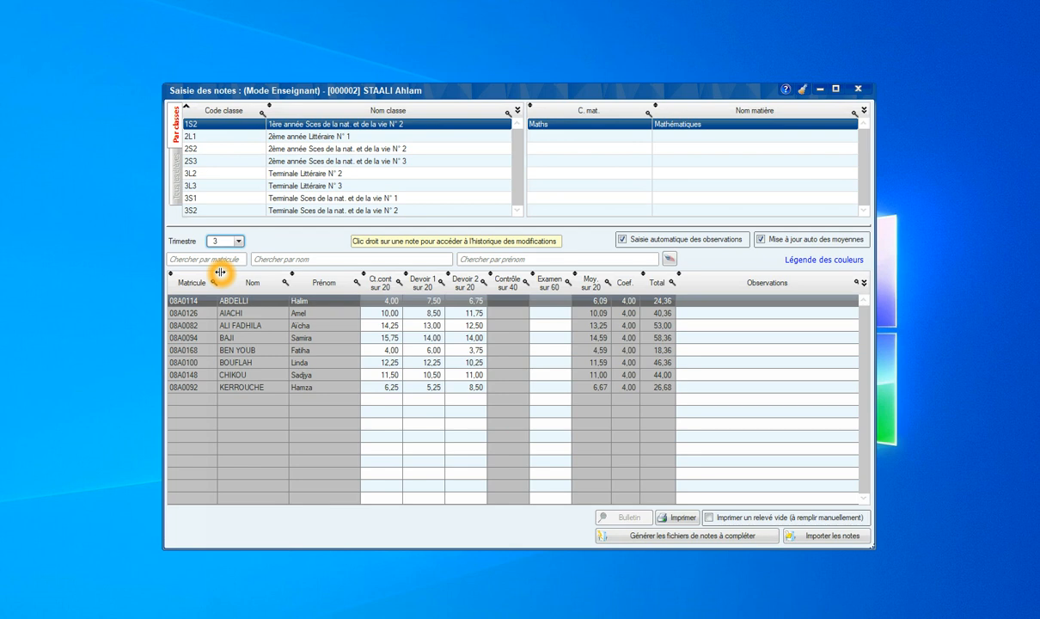
click(211, 150)
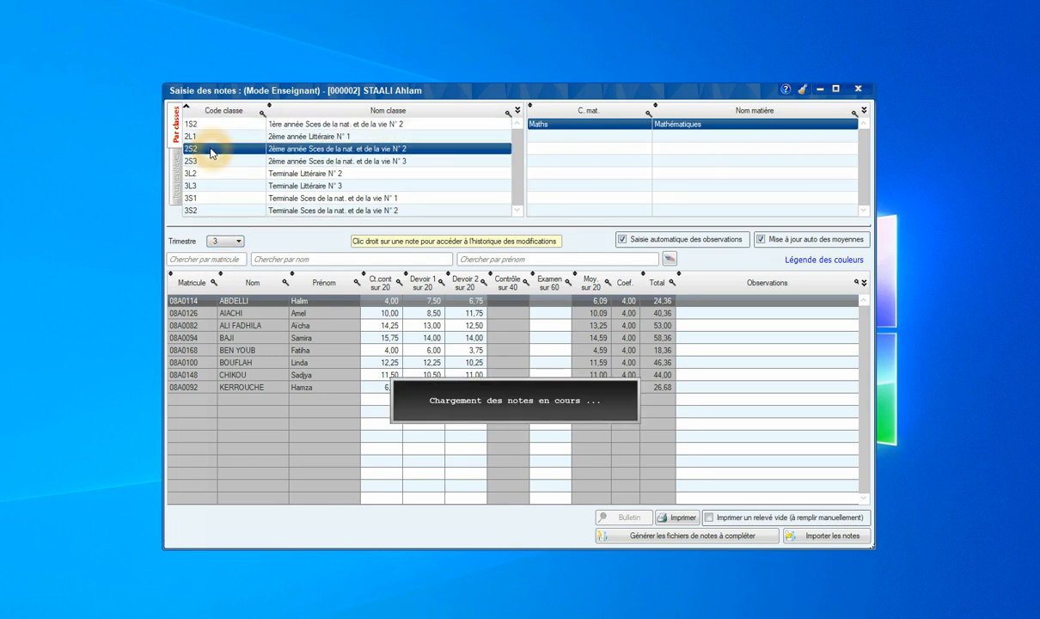
click(554, 128)
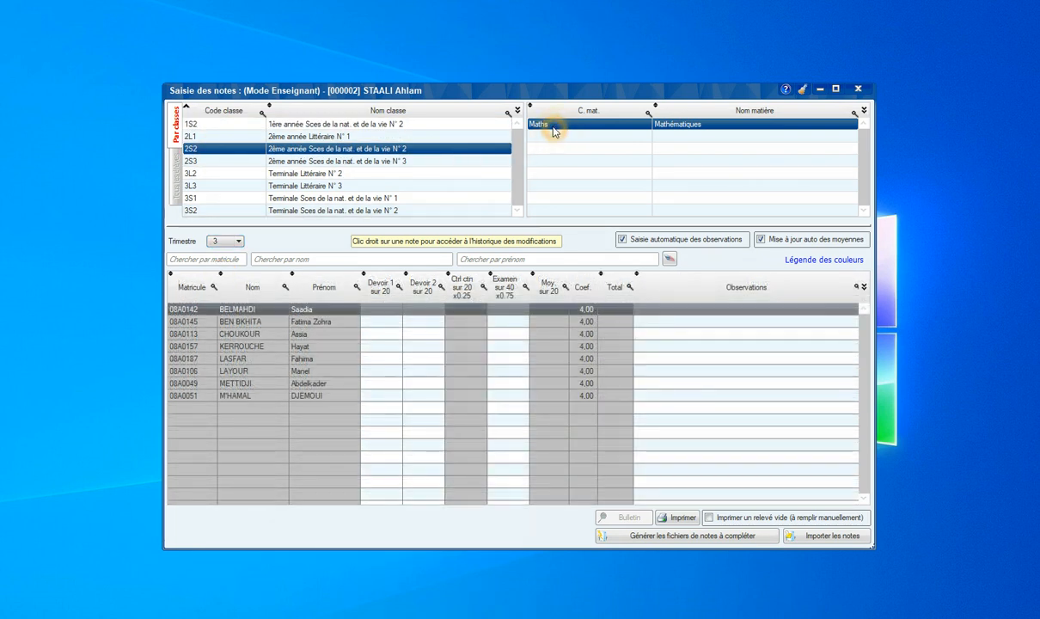
click(347, 321)
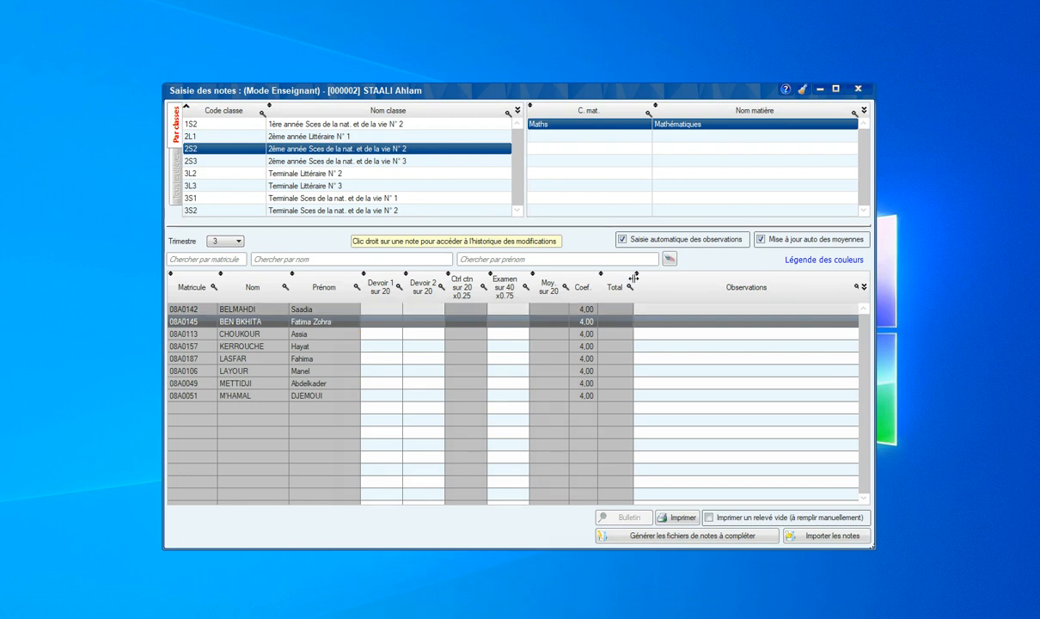
click(646, 243)
click(647, 240)
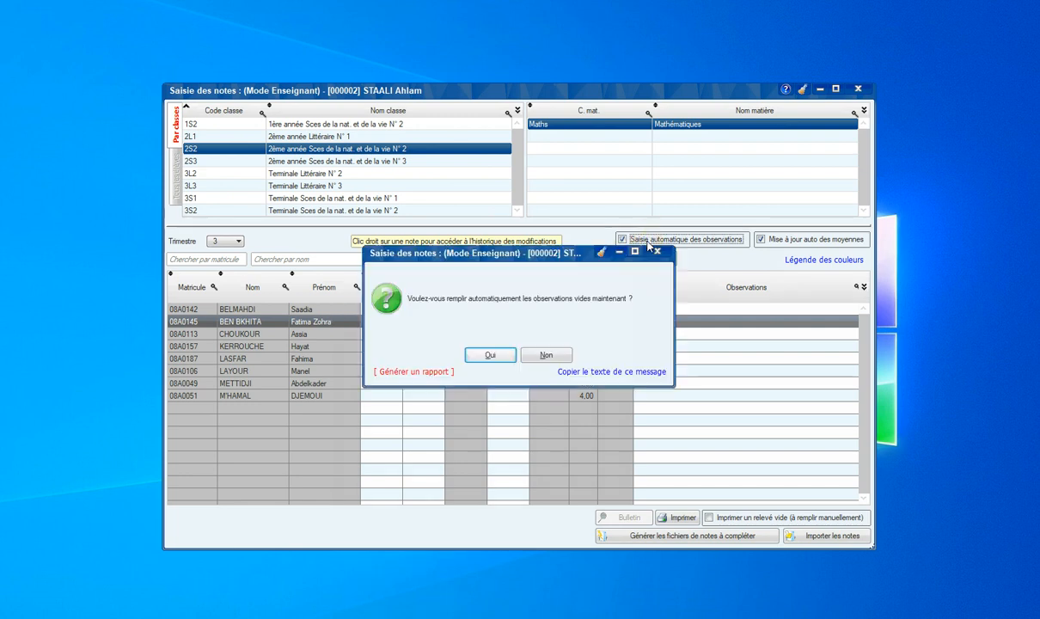
click(481, 356)
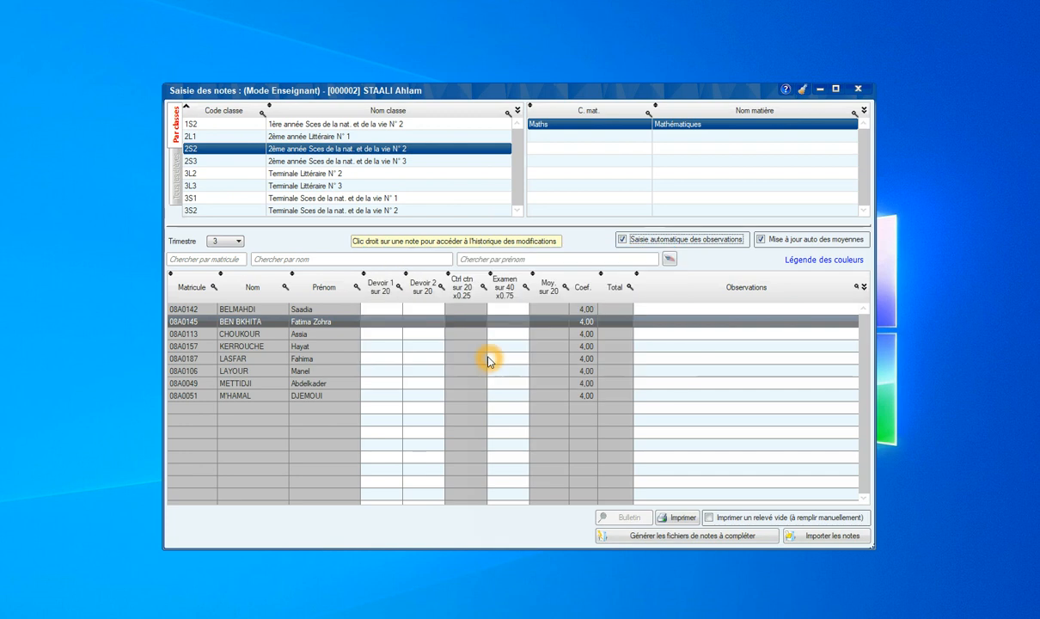
Enter Devoir 1 17, Devoir 2 15 and Examen 33 for the second student.
click(395, 323)
text(17)
key(Tab)
text(15)
key(Tab)
text(33)
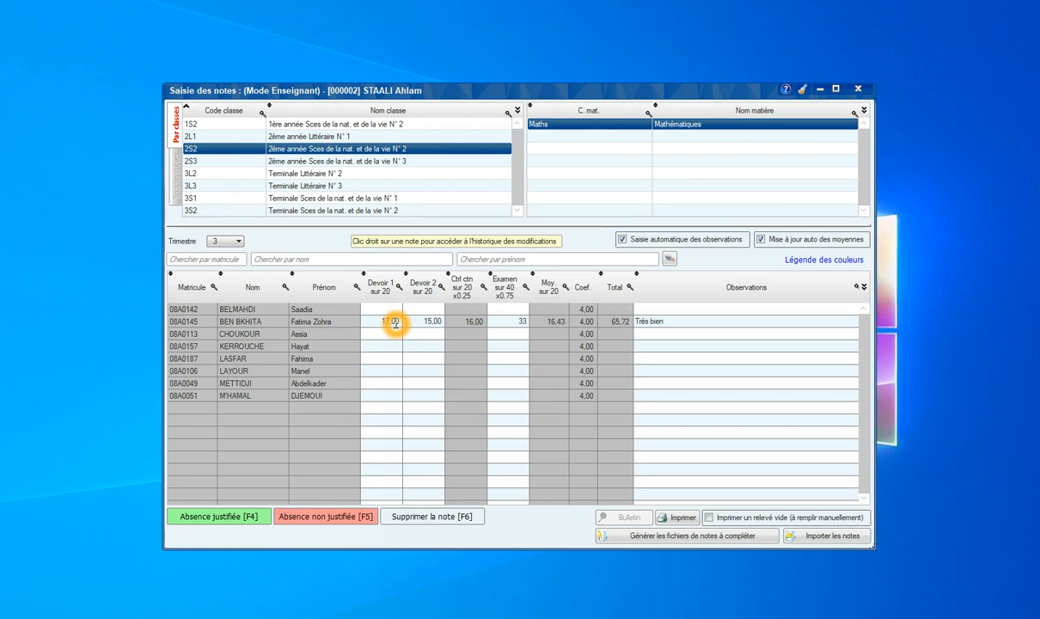
click(385, 332)
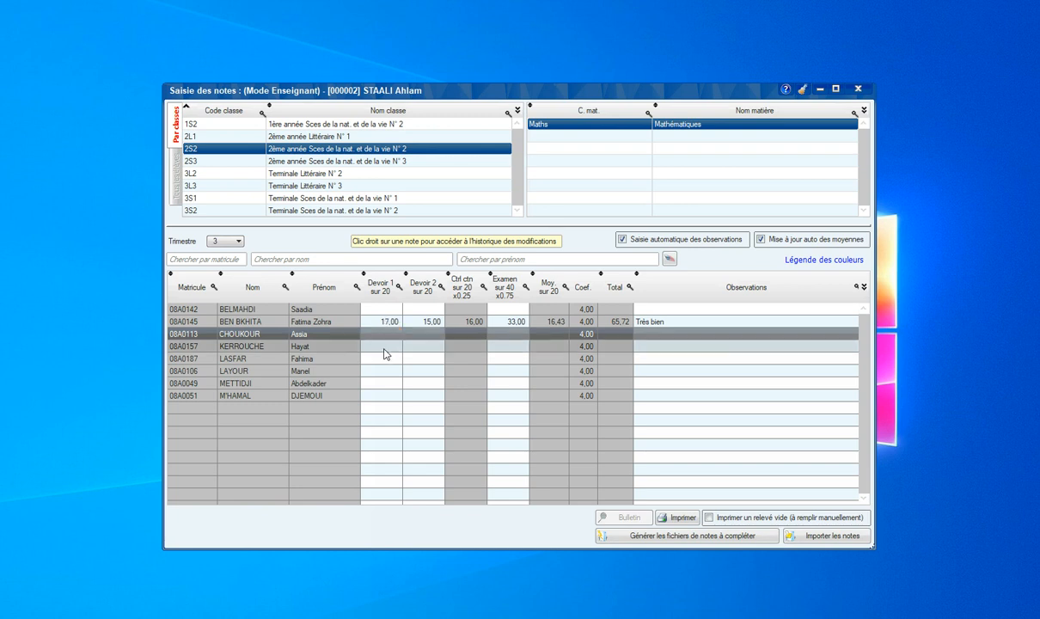
Record a justified absence for the fourth student and an unexcused one for the sixth.
click(385, 347)
click(242, 515)
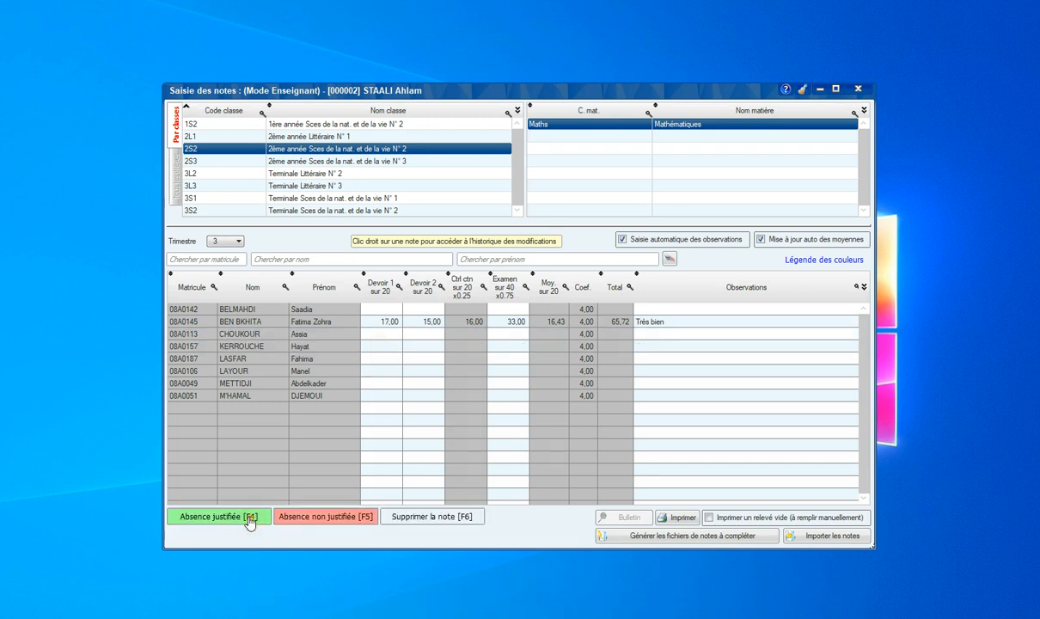
click(421, 376)
click(348, 520)
click(421, 389)
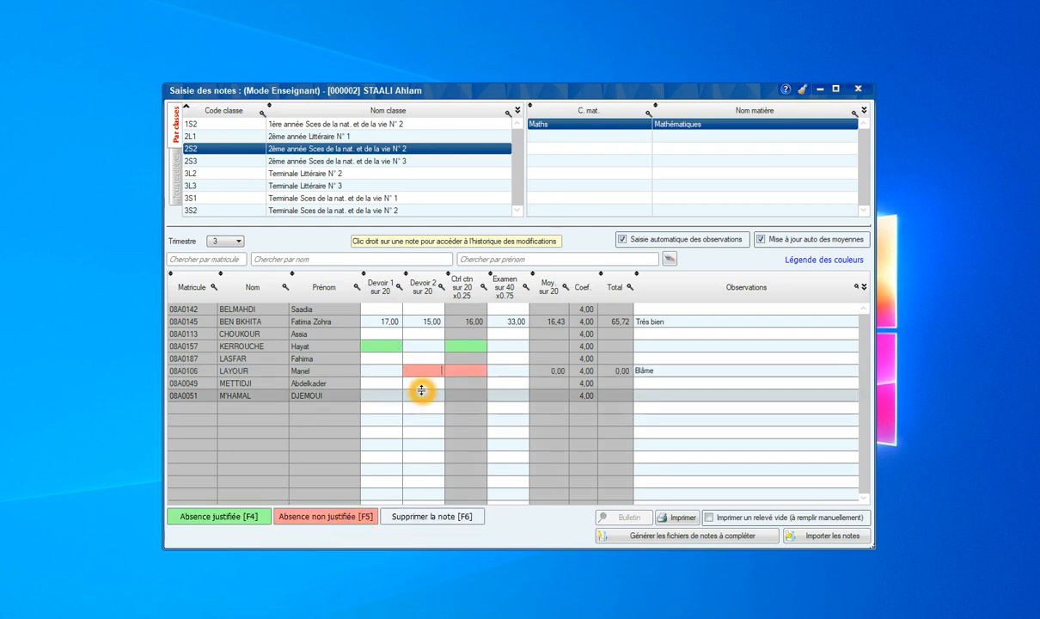
click(429, 385)
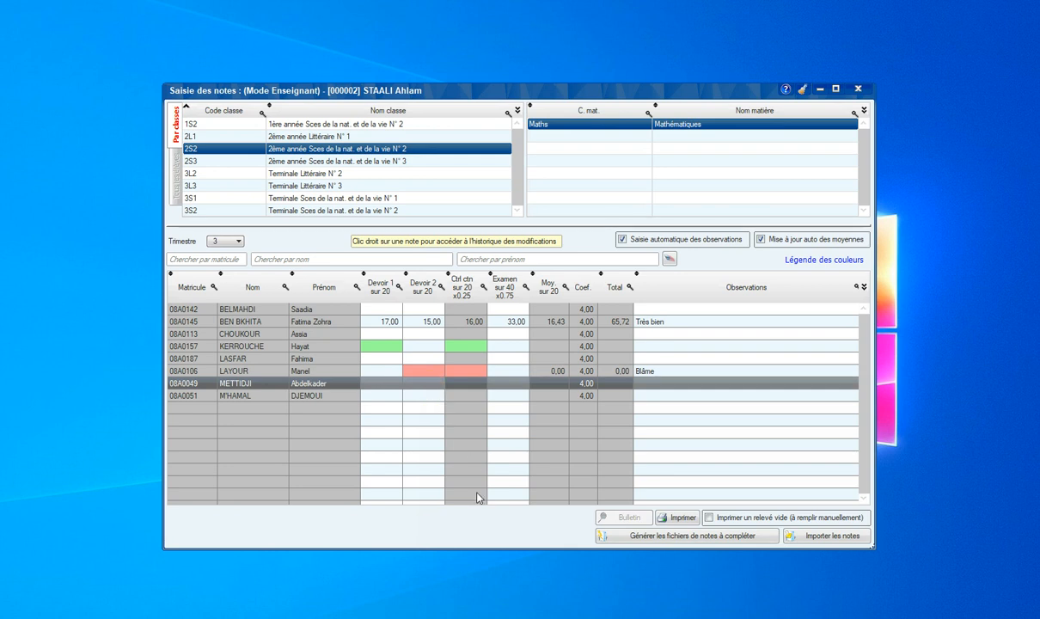
click(477, 525)
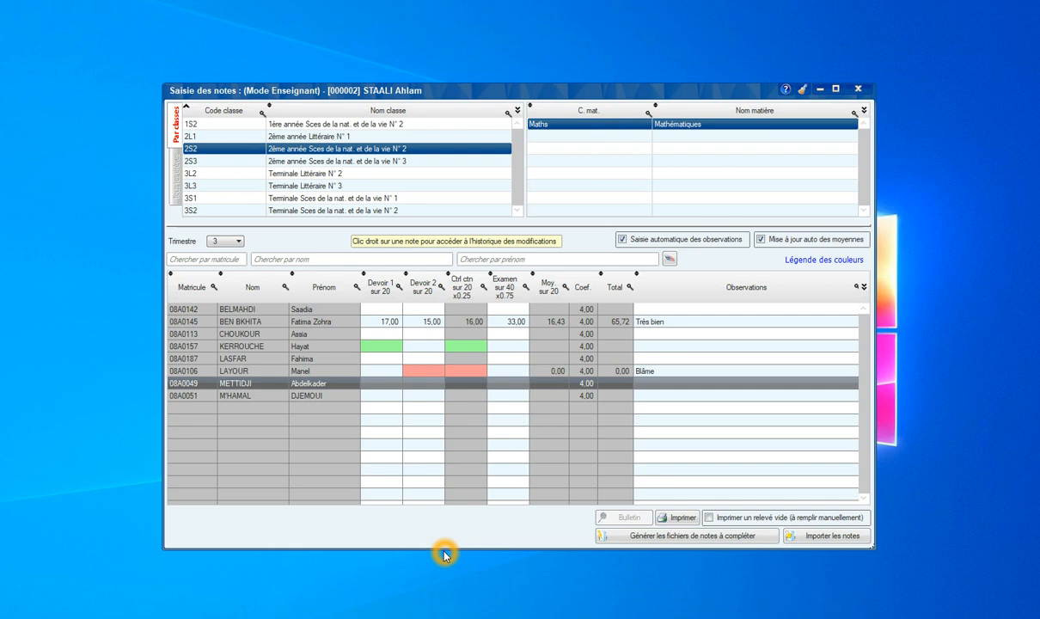
Close marks entry and teacher mode, then sign in as Superviseur with the password.
key(Escape)
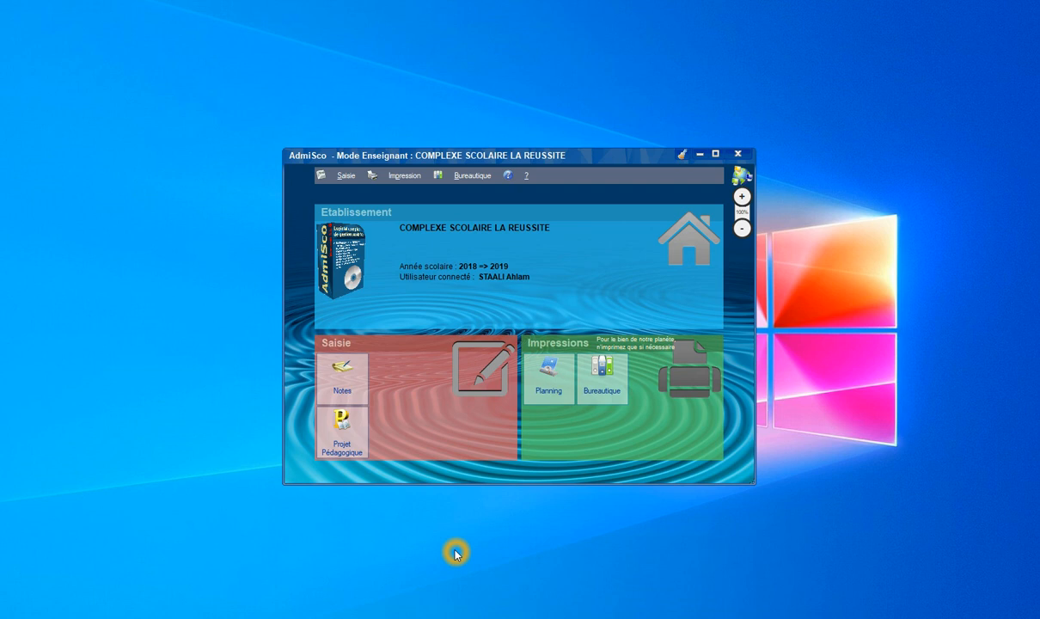
key(Escape)
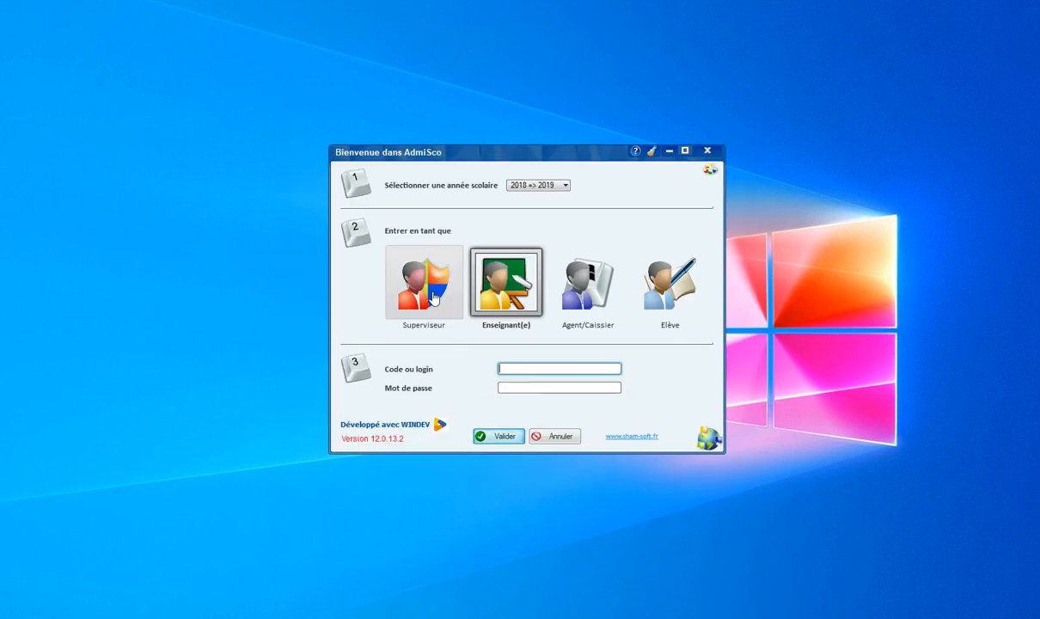
click(433, 297)
text(****)
key(Return)
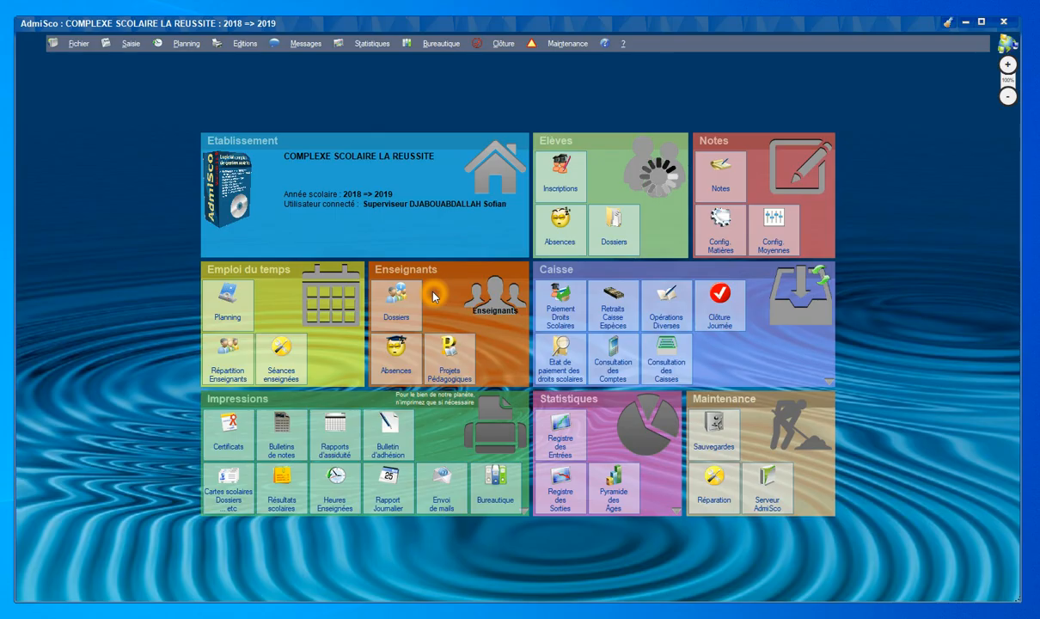
Open the Troisième trimestre report-card printing dialog for the selected student of class 1S2.
click(285, 446)
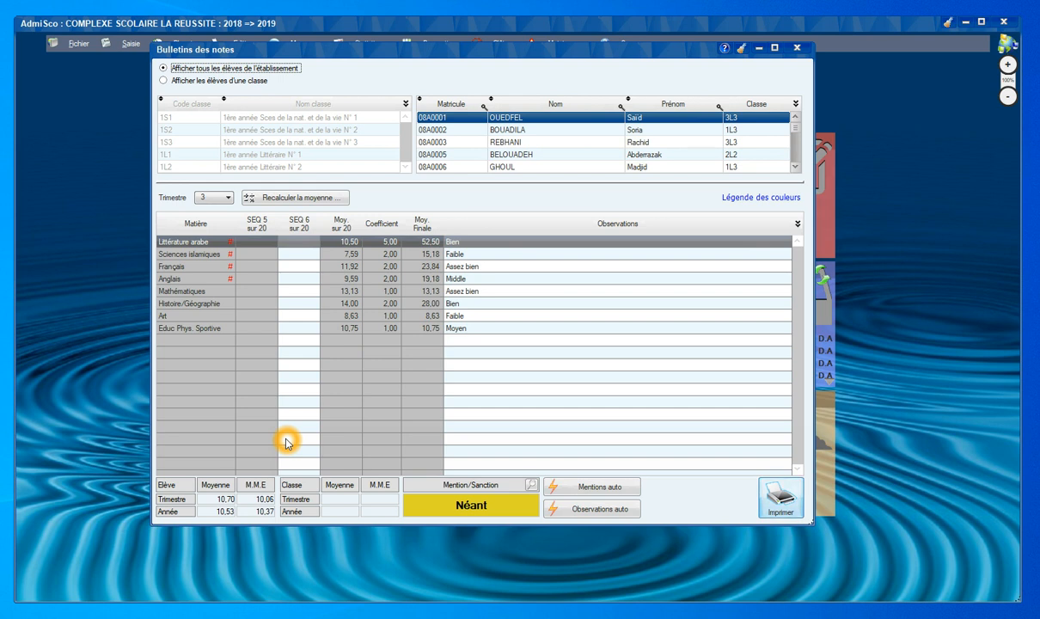
click(222, 81)
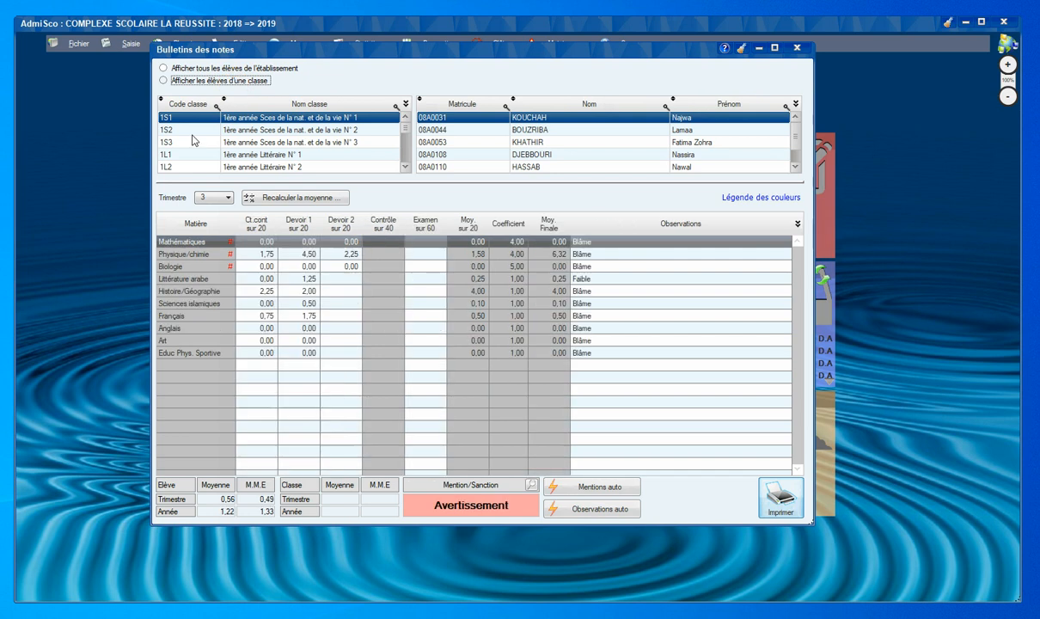
click(188, 131)
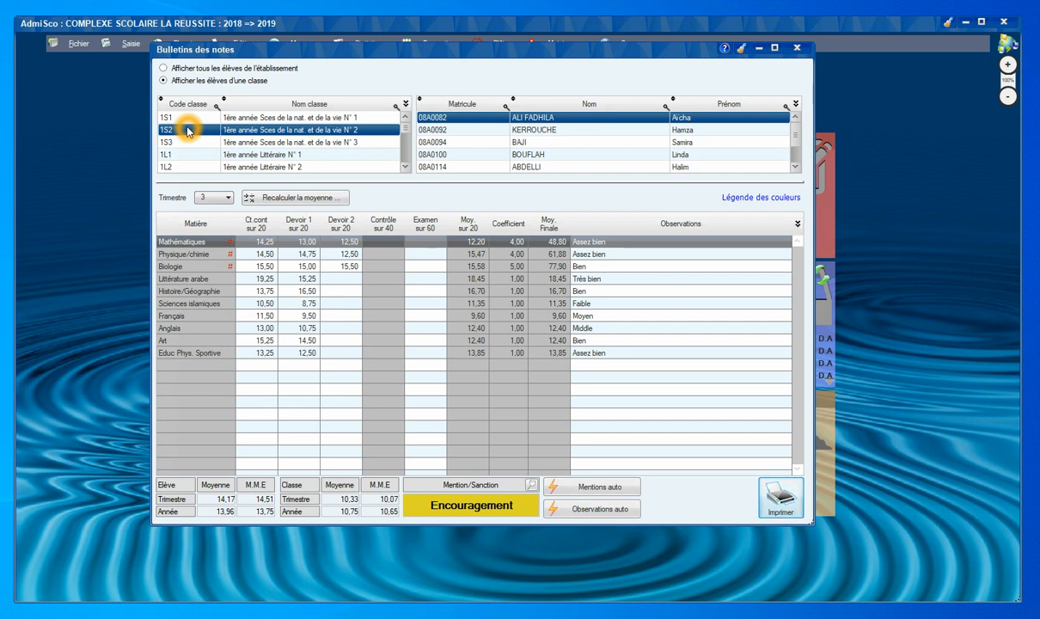
click(770, 492)
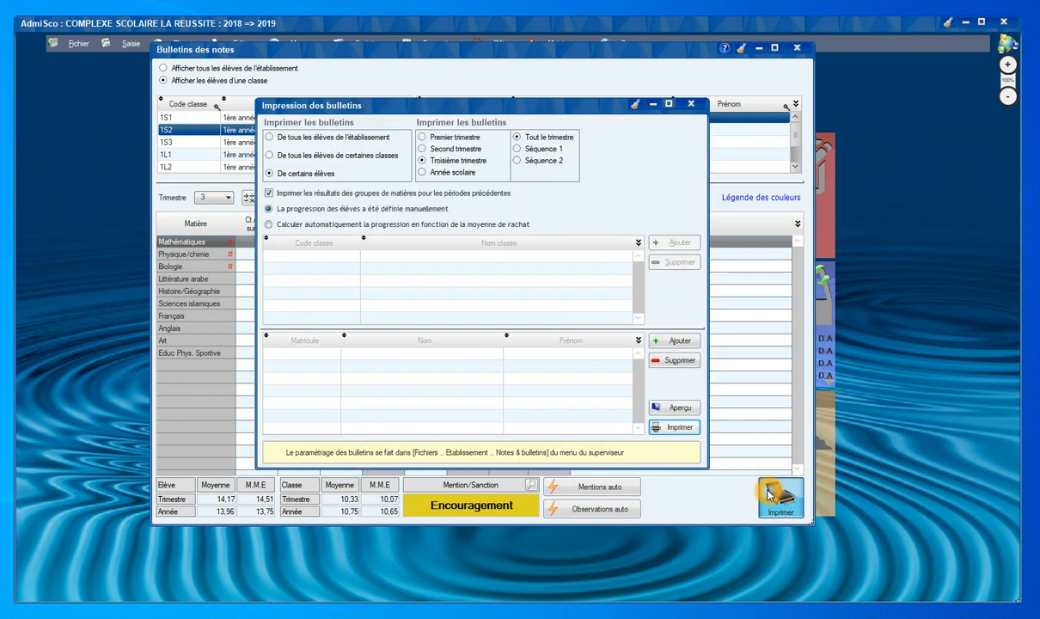
Use 'De certains élèves' to add a second student, then preview both third-term report cards.
click(354, 141)
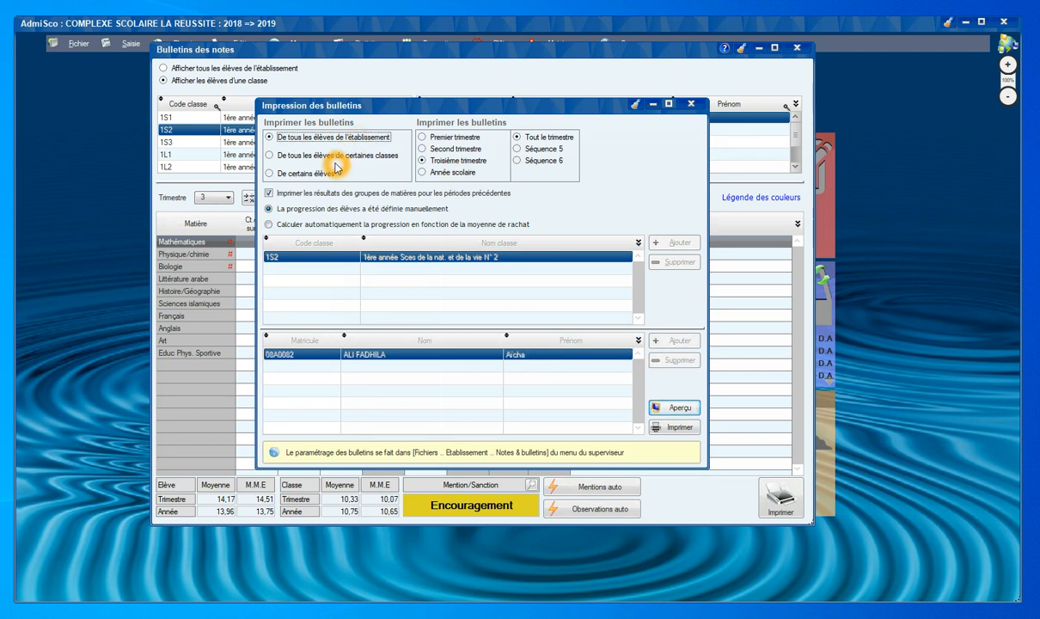
click(337, 156)
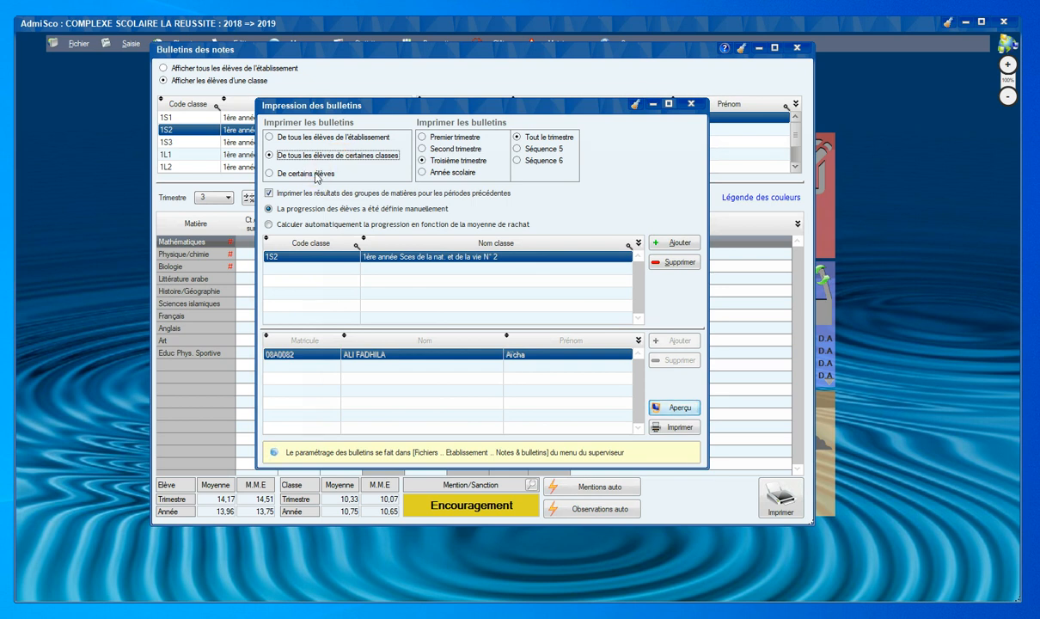
click(316, 175)
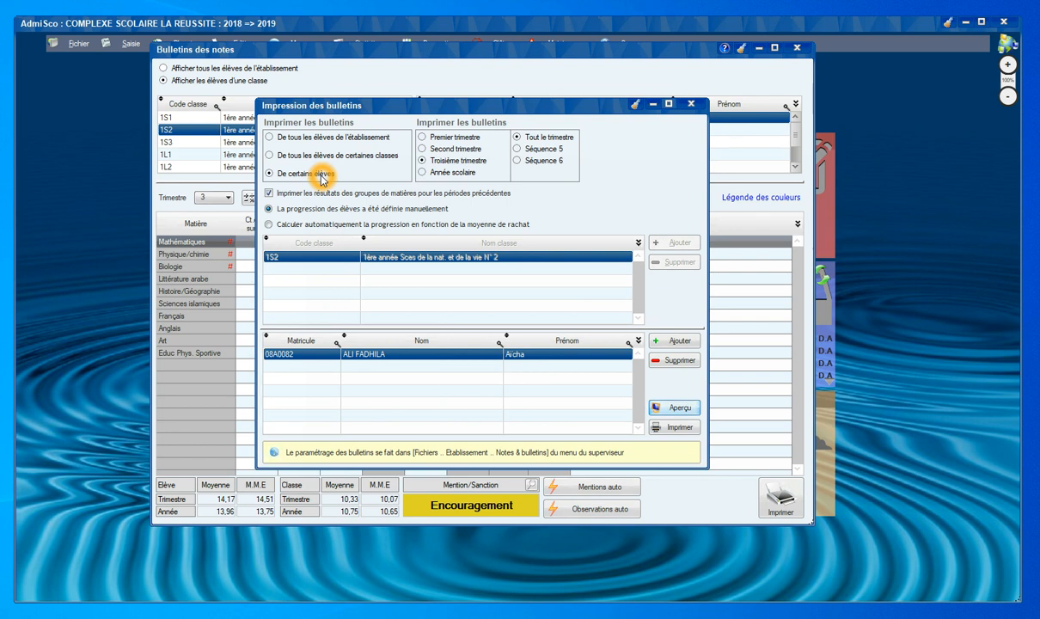
click(674, 342)
double_click(475, 353)
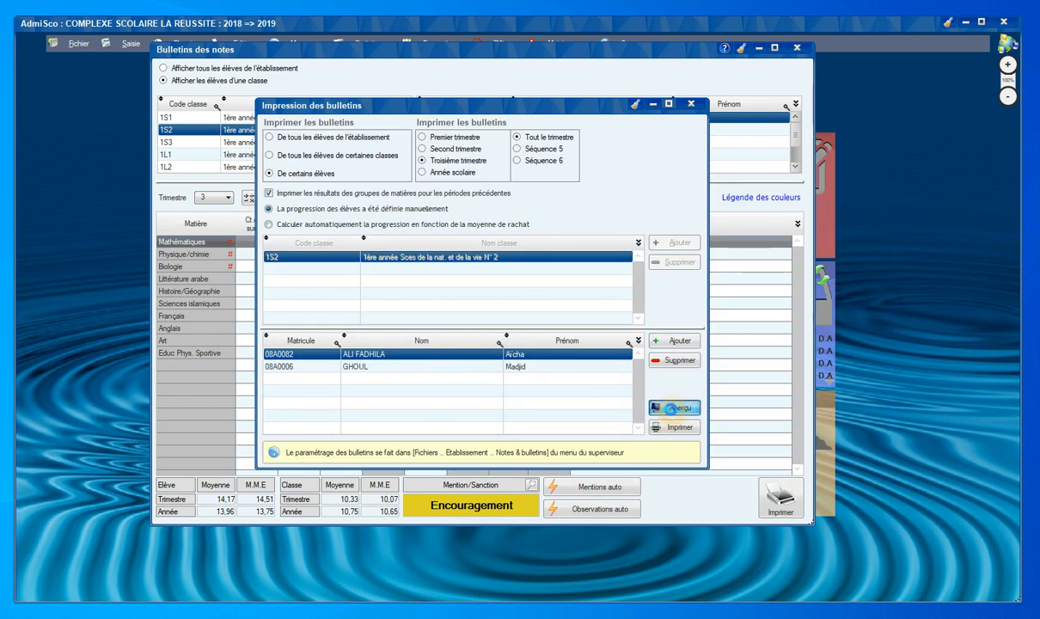
click(673, 409)
click(482, 324)
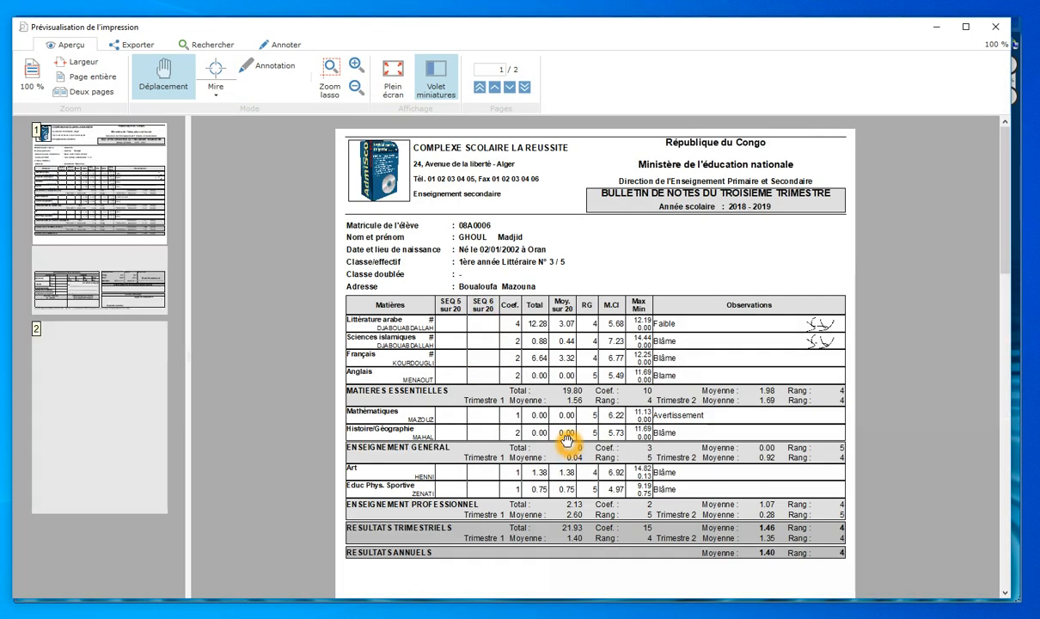
Review the second student's report card on page 2, then close the preview and report-card windows.
scroll(567, 440, down, 1)
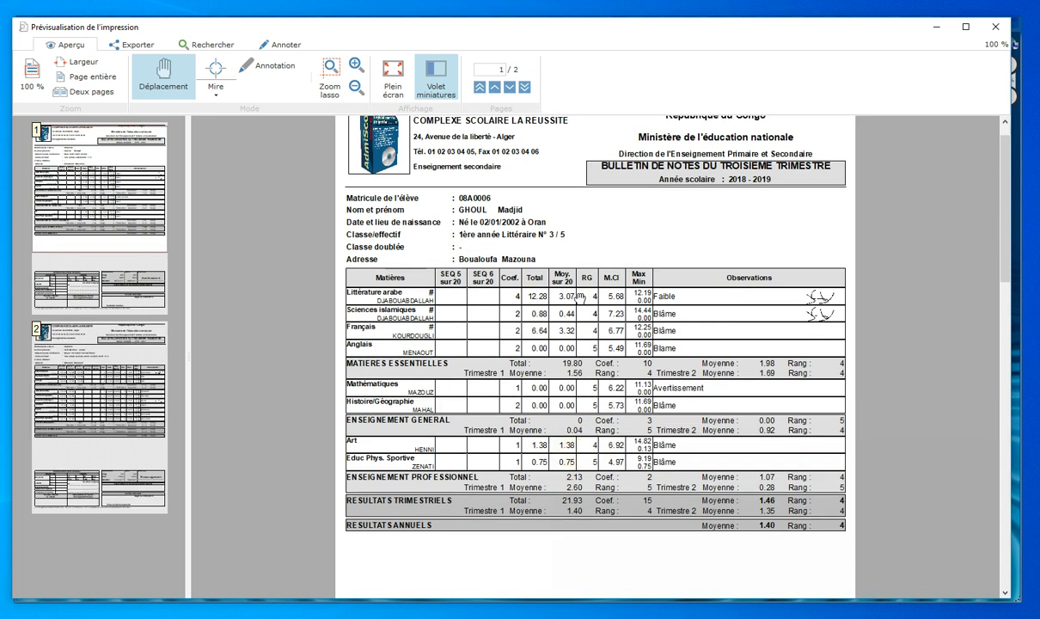
click(123, 361)
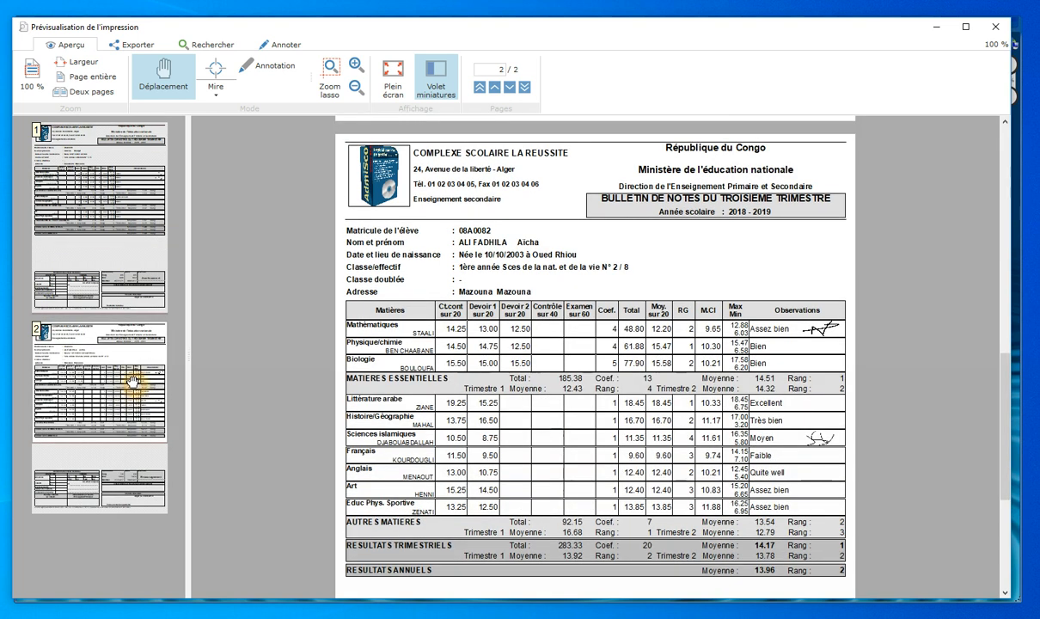
click(492, 389)
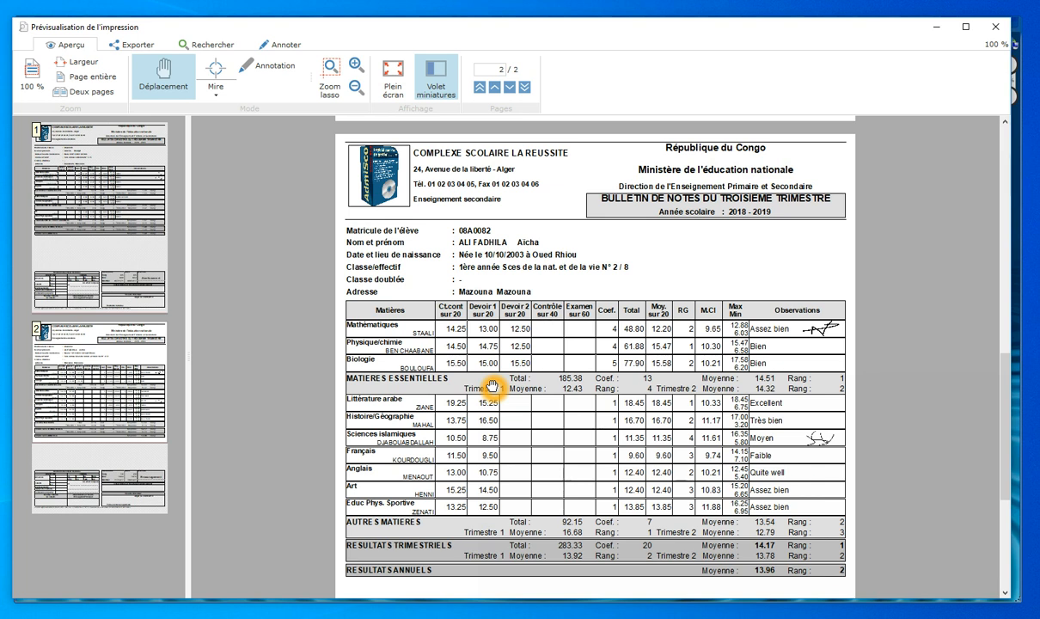
key(Escape)
key(Escape)
key(Escape)
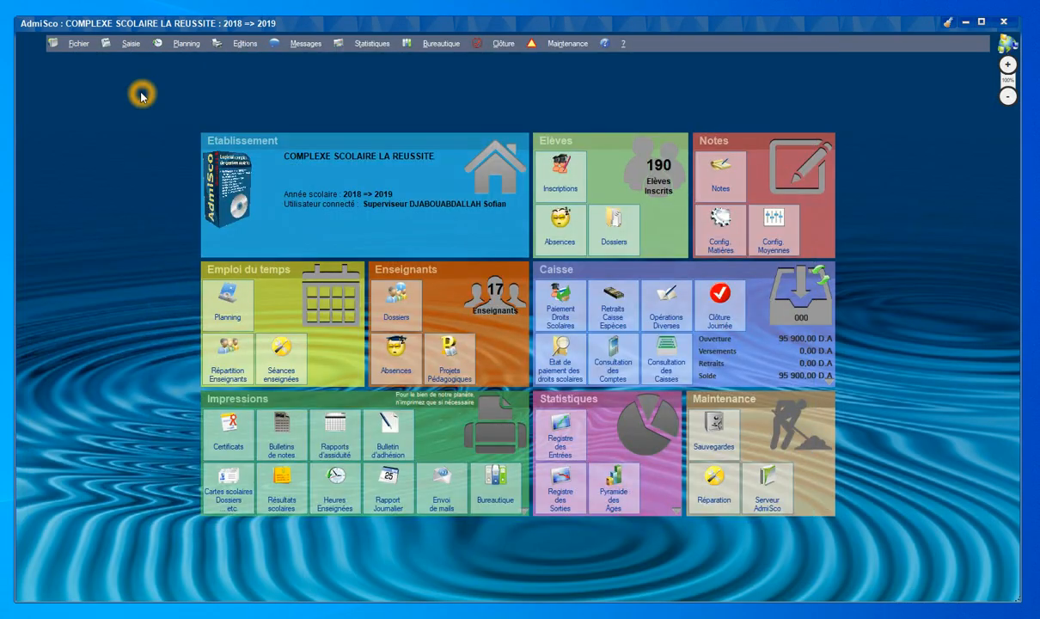
click(79, 48)
click(77, 57)
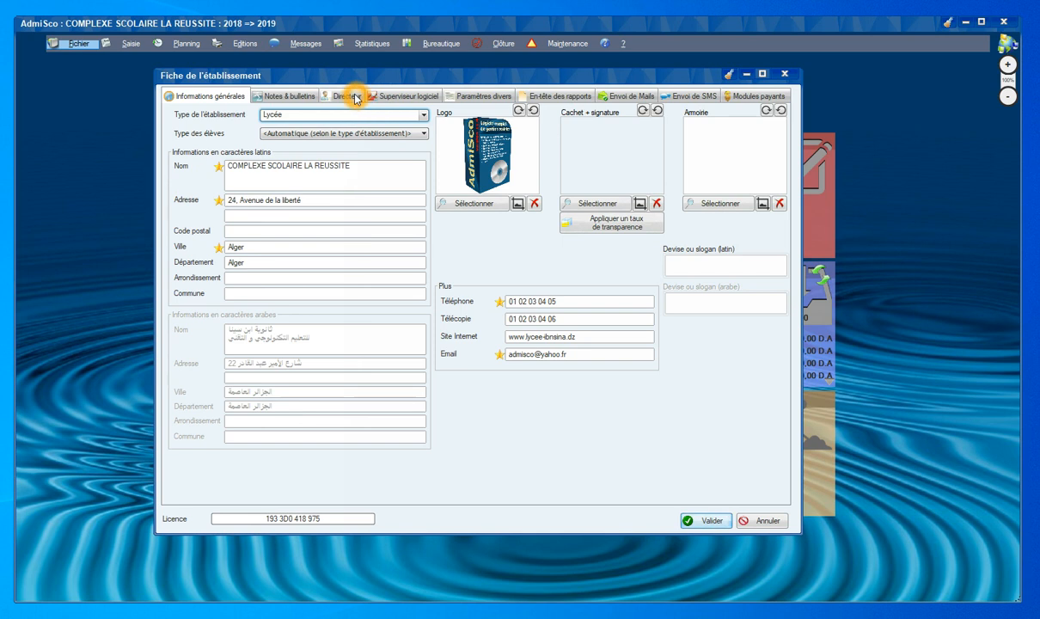
click(277, 96)
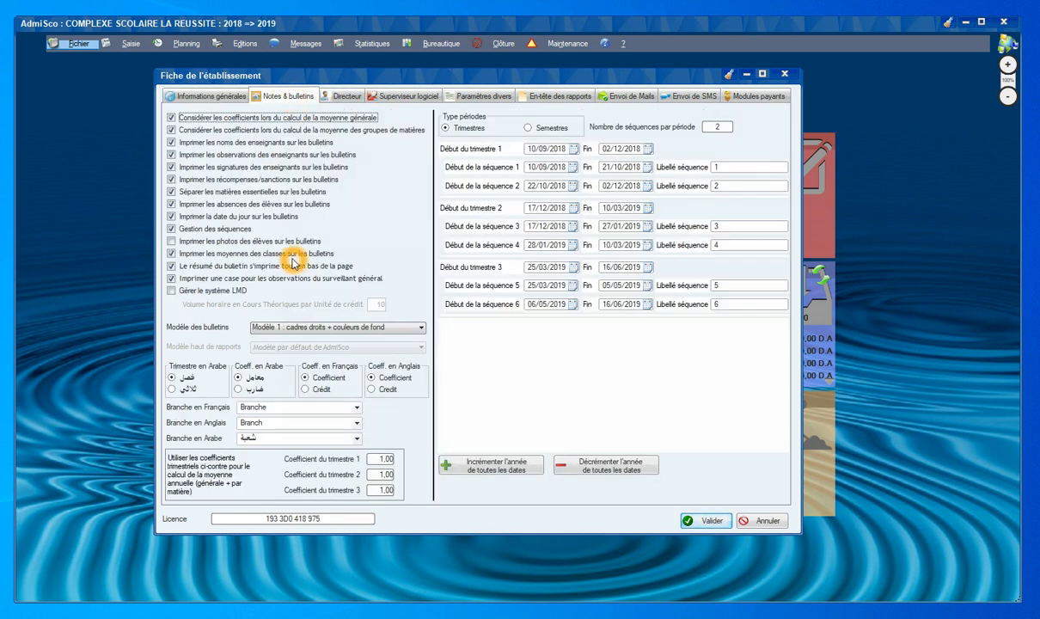
click(290, 330)
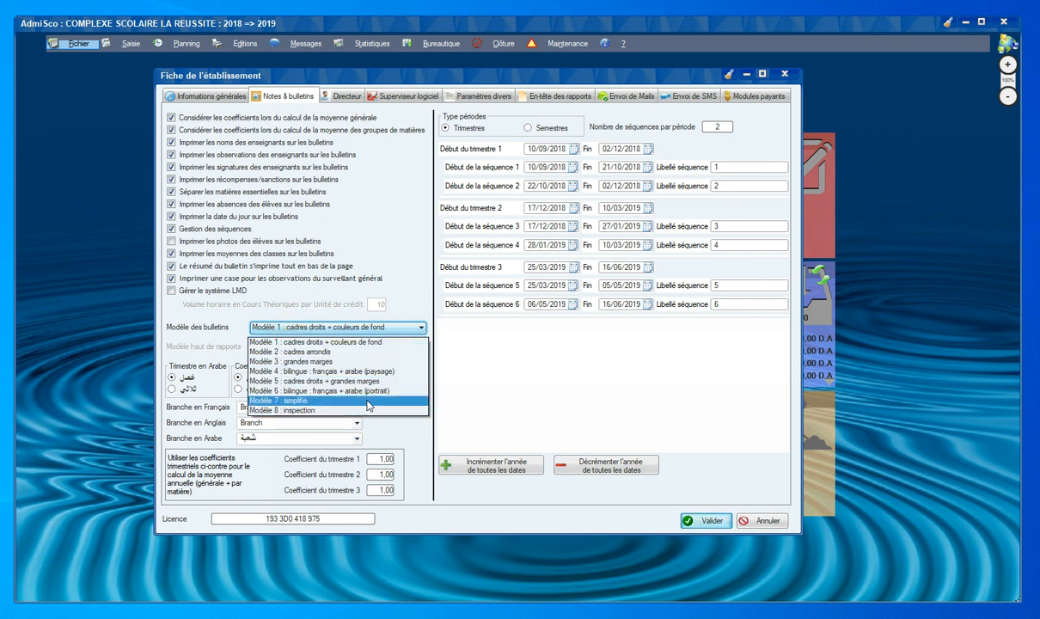
click(495, 483)
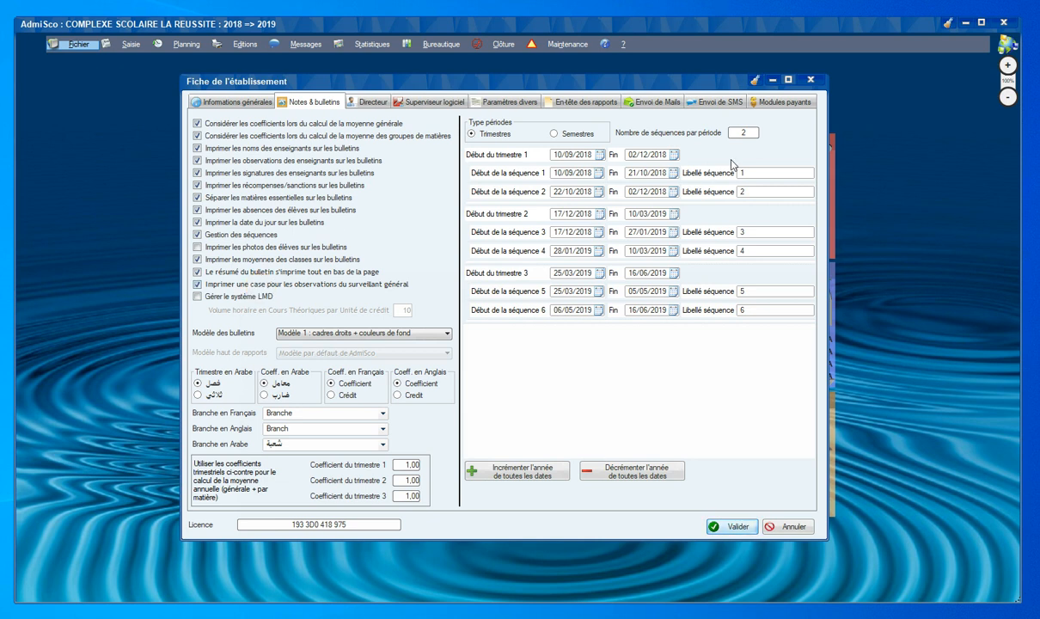
click(813, 79)
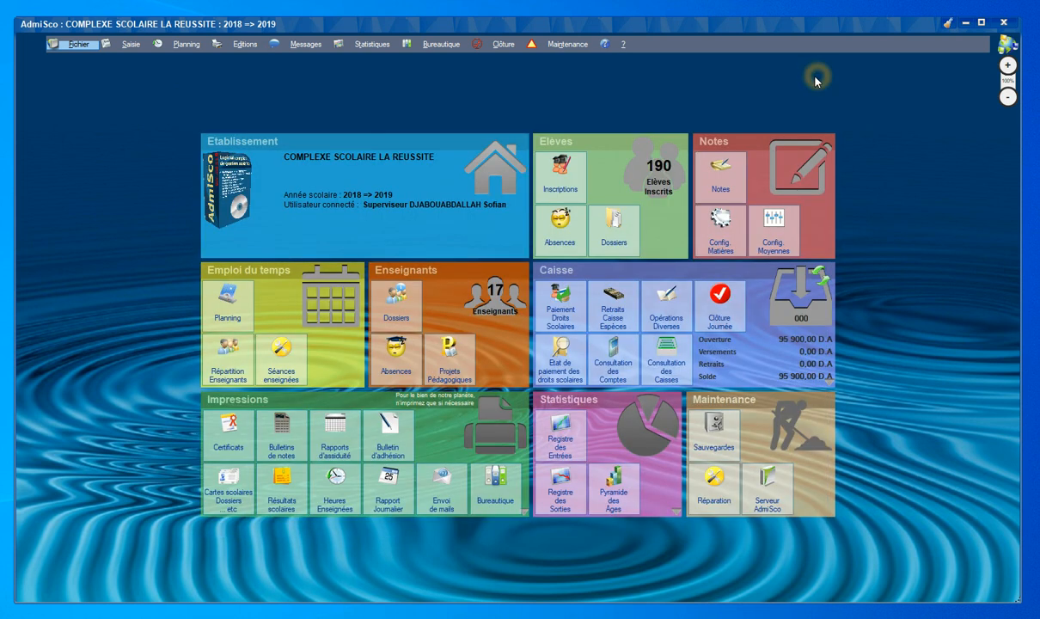
Open the student ranking window and limit it to the Sces de la nat. et de la vie branch.
click(277, 496)
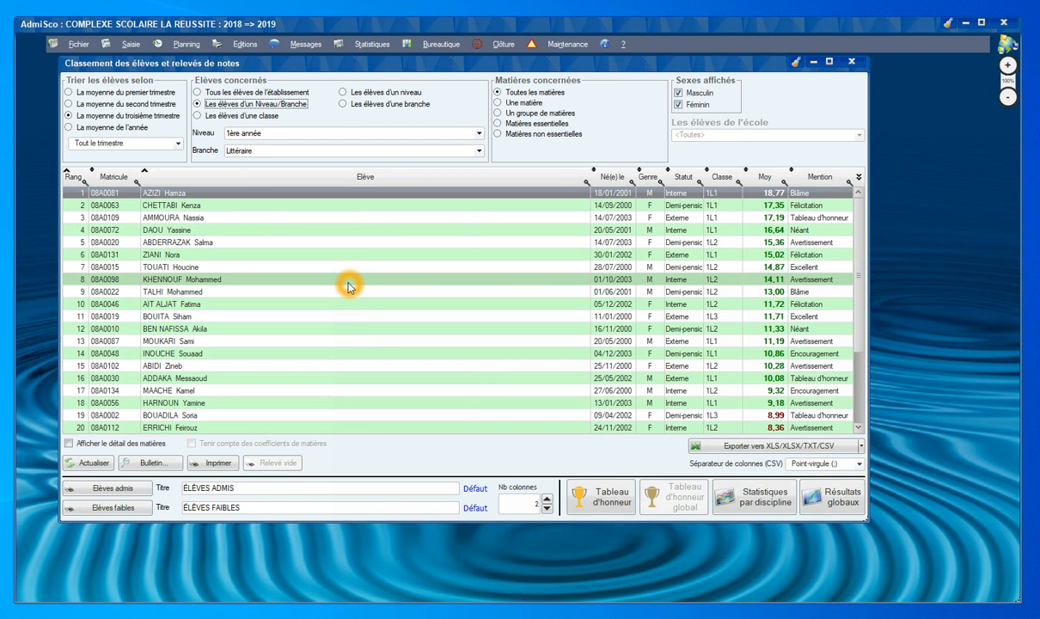
click(265, 94)
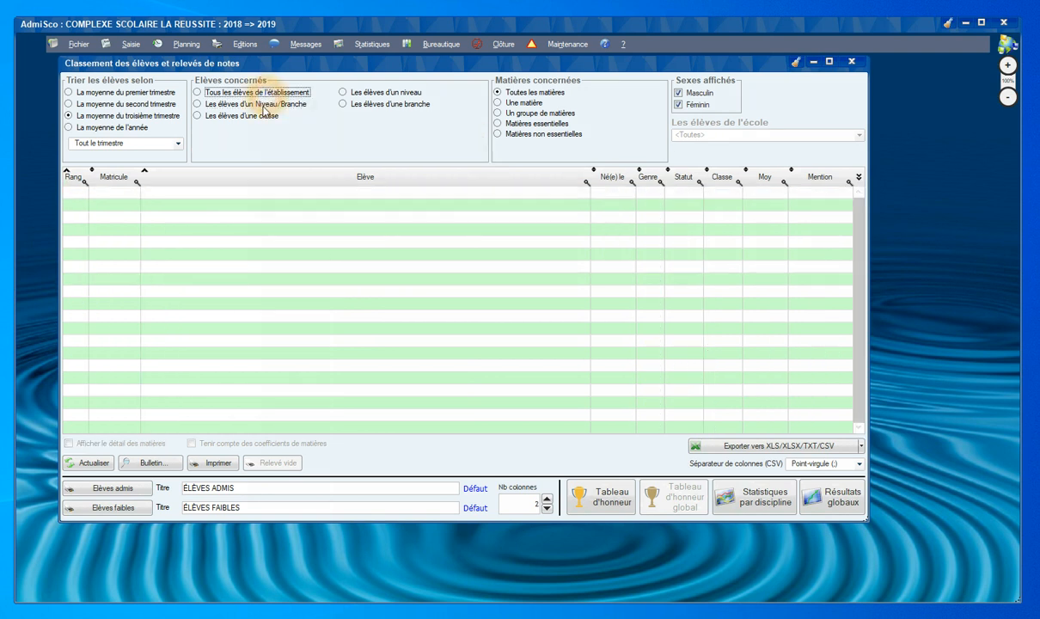
click(258, 104)
click(380, 94)
click(378, 94)
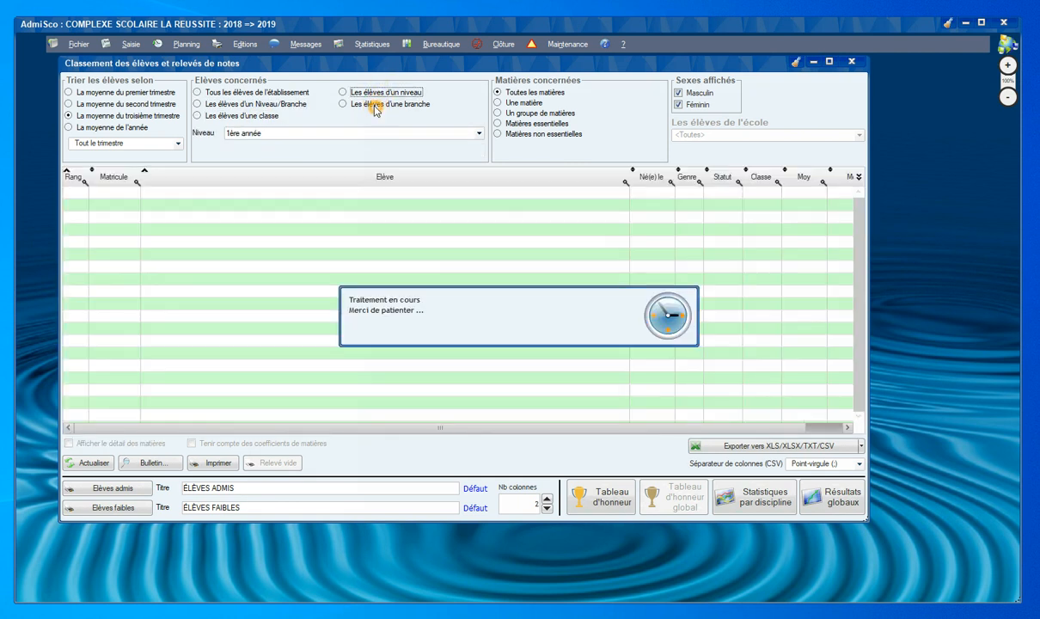
click(375, 105)
click(310, 134)
click(293, 155)
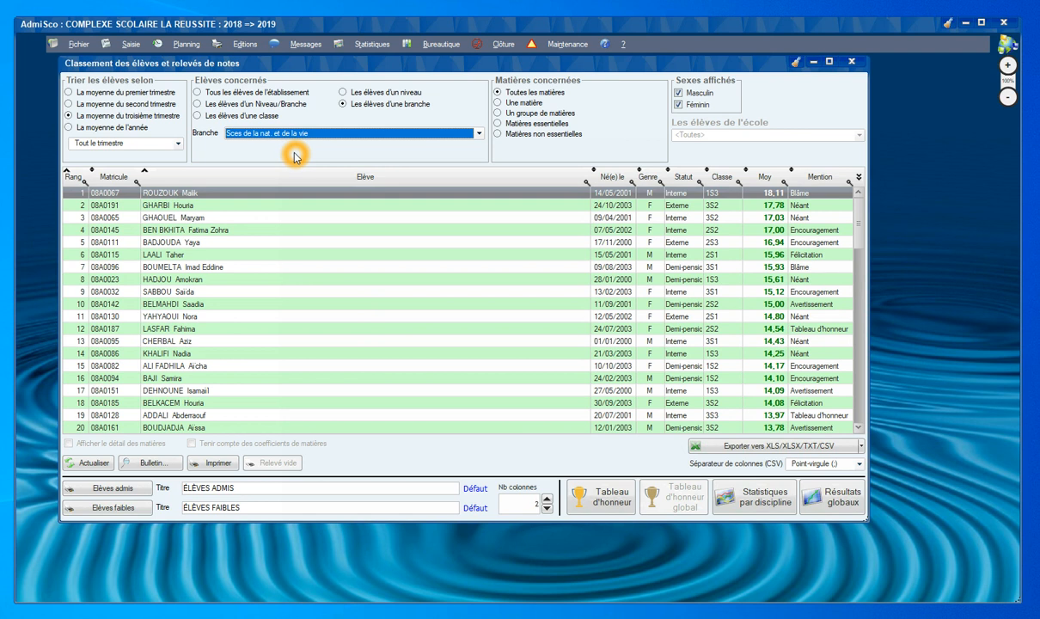
Rank the students by third-trimester average over the Matières non essentielles.
click(158, 93)
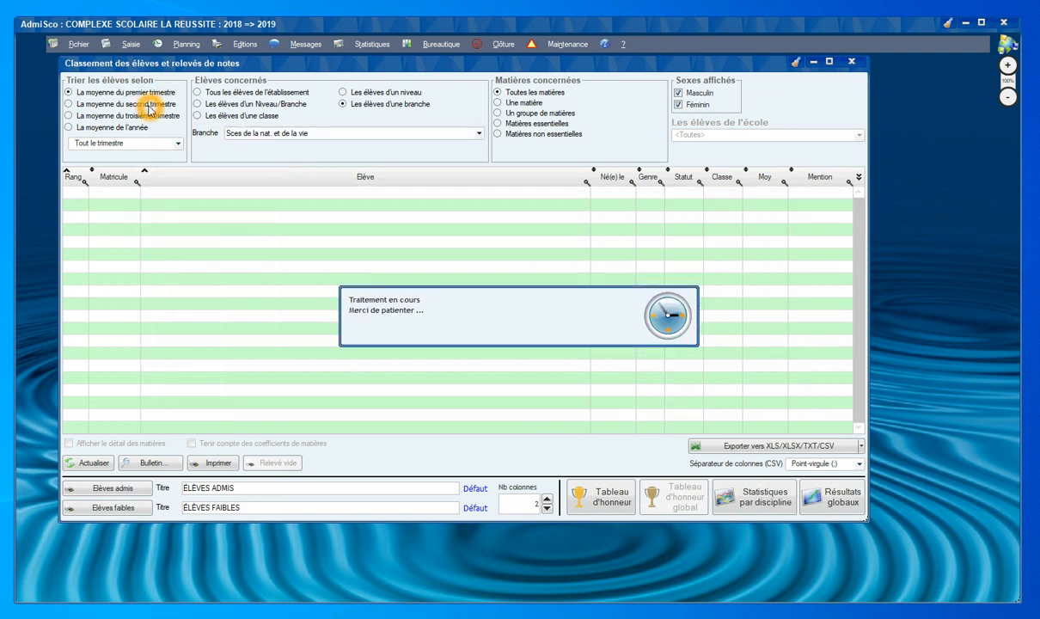
click(148, 103)
click(144, 117)
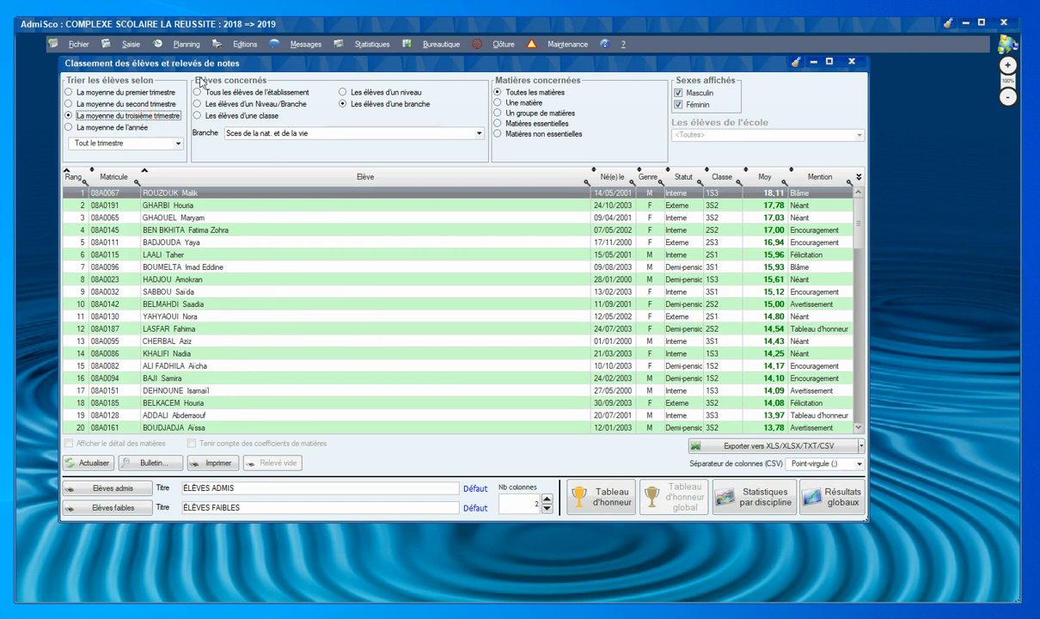
click(514, 92)
click(521, 102)
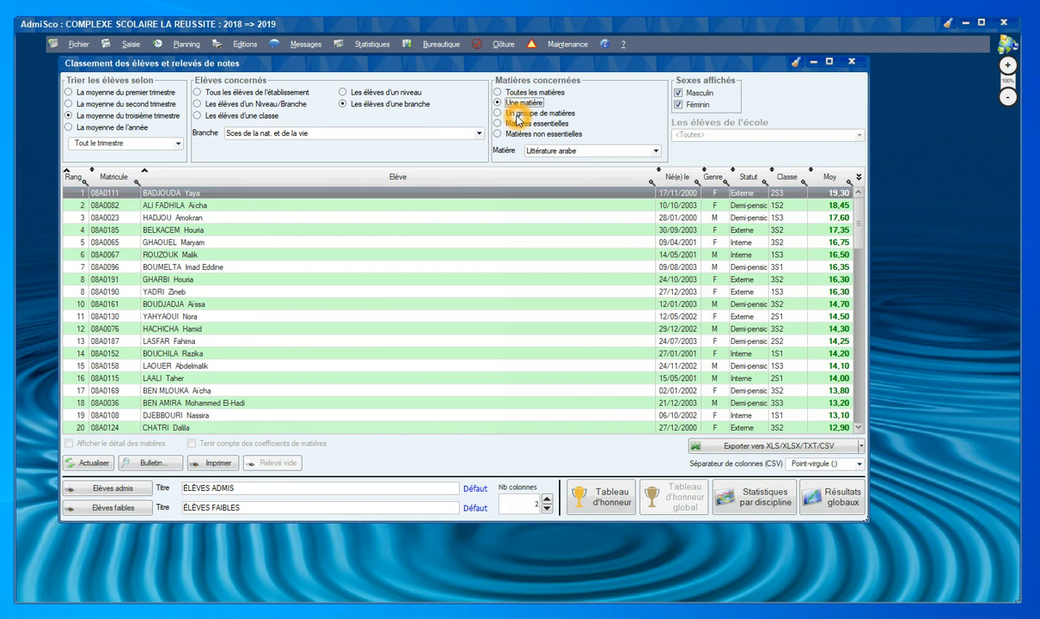
click(521, 115)
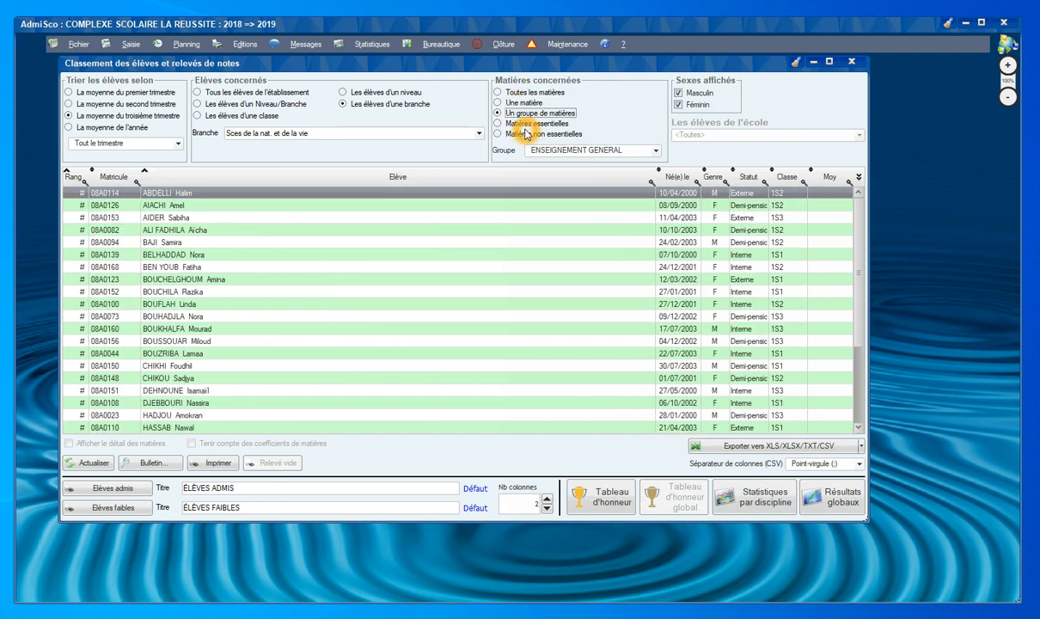
click(527, 124)
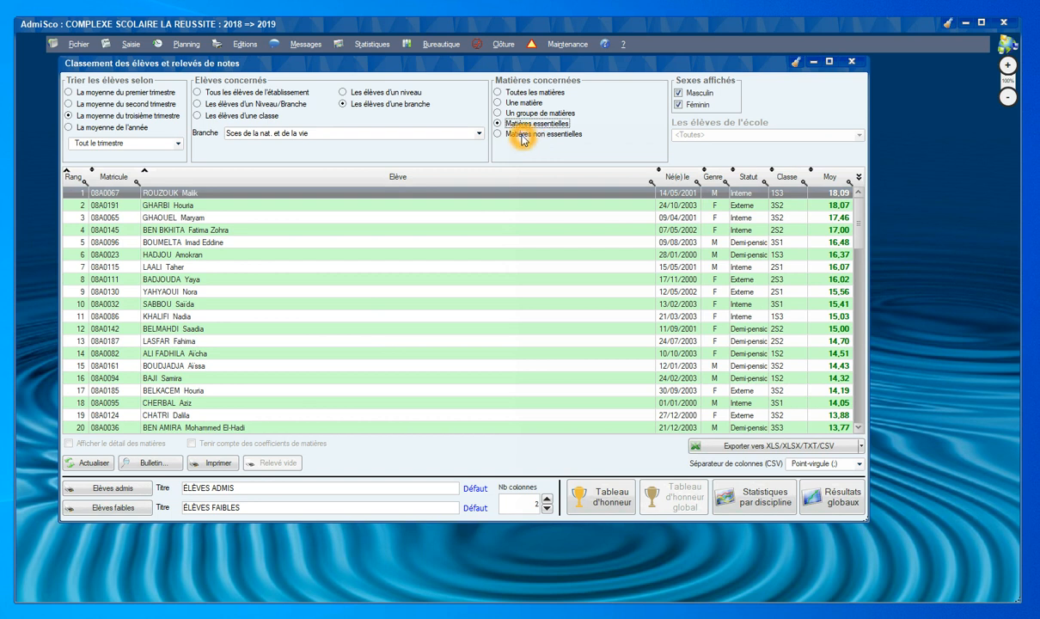
click(527, 135)
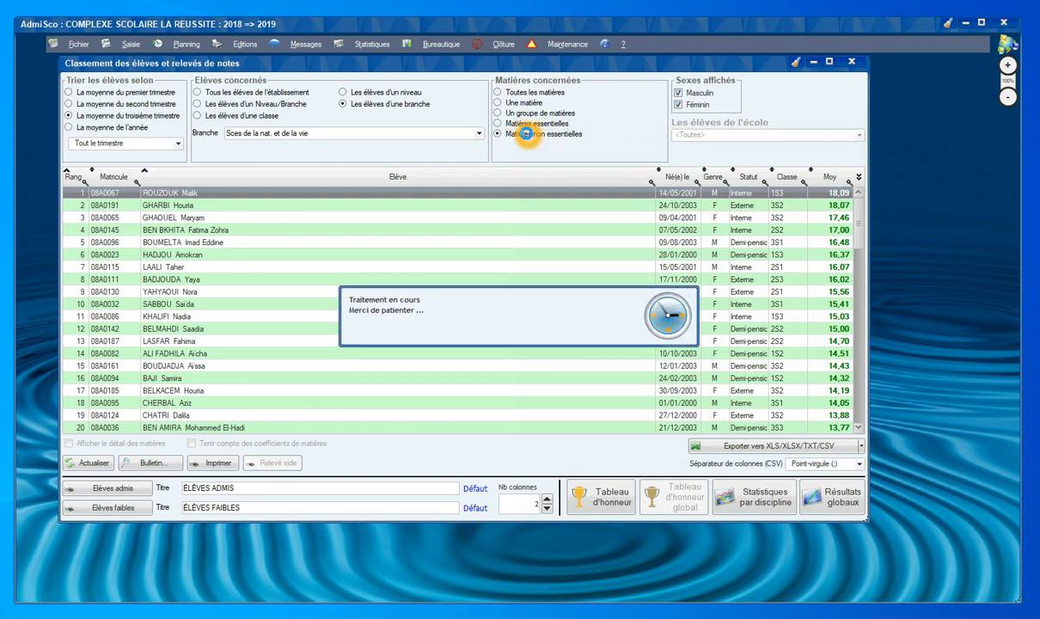